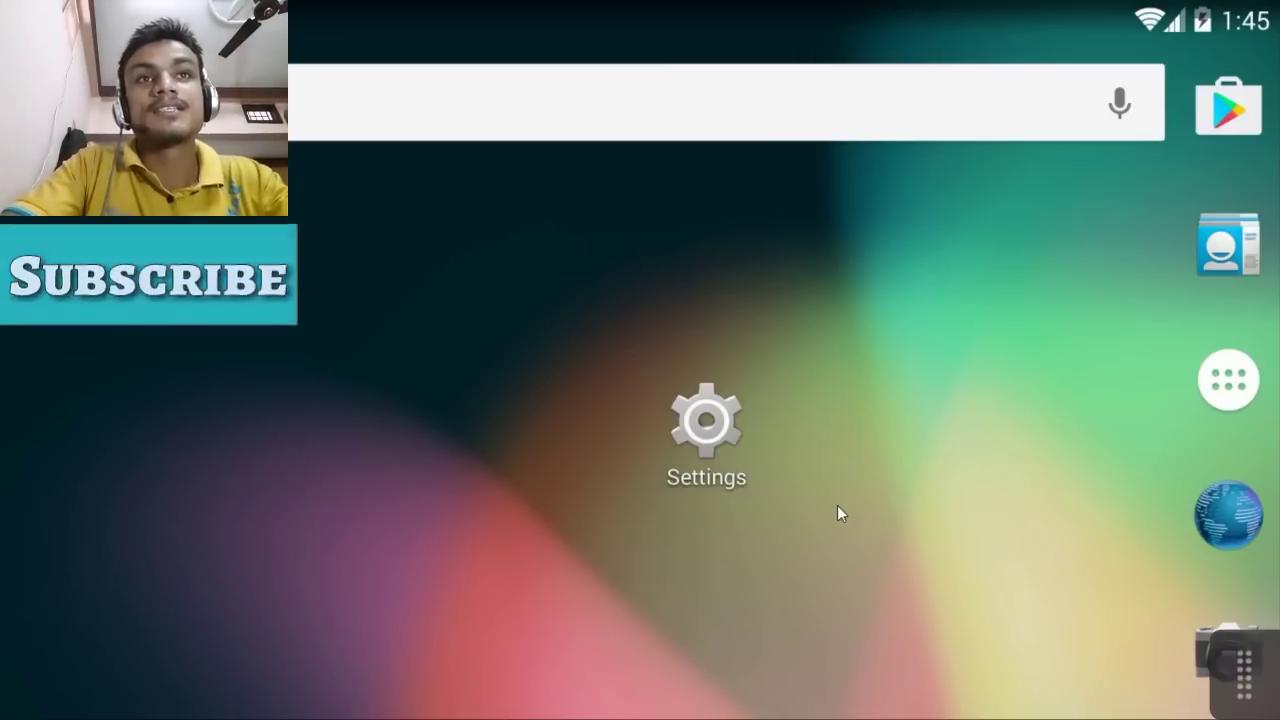
# Tap Build number in About tablet to unlock developer mode, then return to the main Settings list
pyautogui.click(714, 440)
pyautogui.scroll(-10, 471, 515)
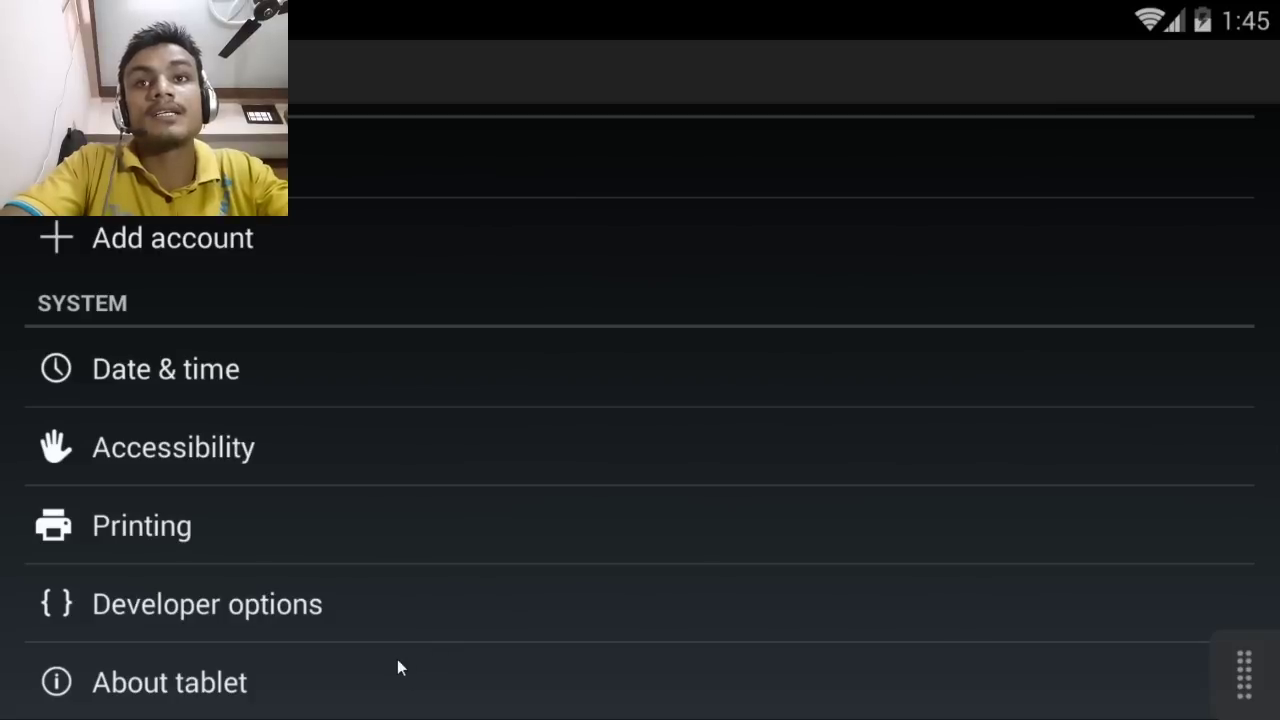
pyautogui.click(350, 681)
pyautogui.scroll(-3, 497, 500)
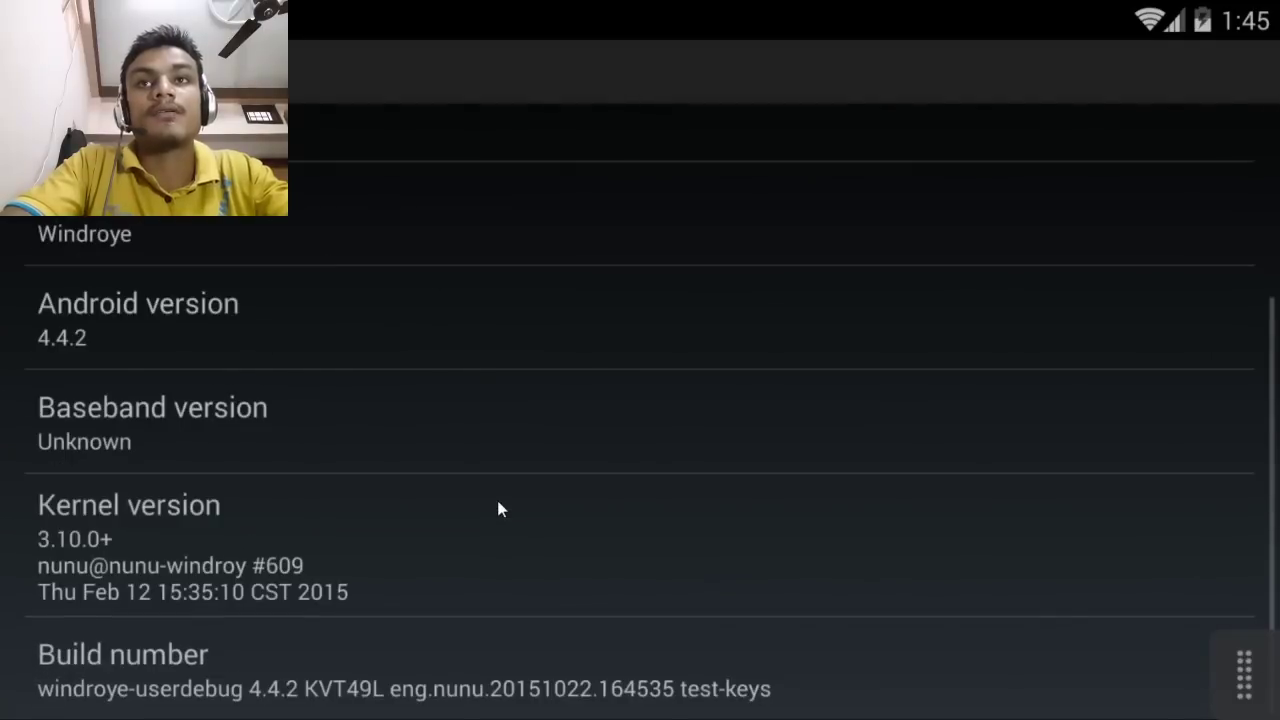
pyautogui.click(304, 678)
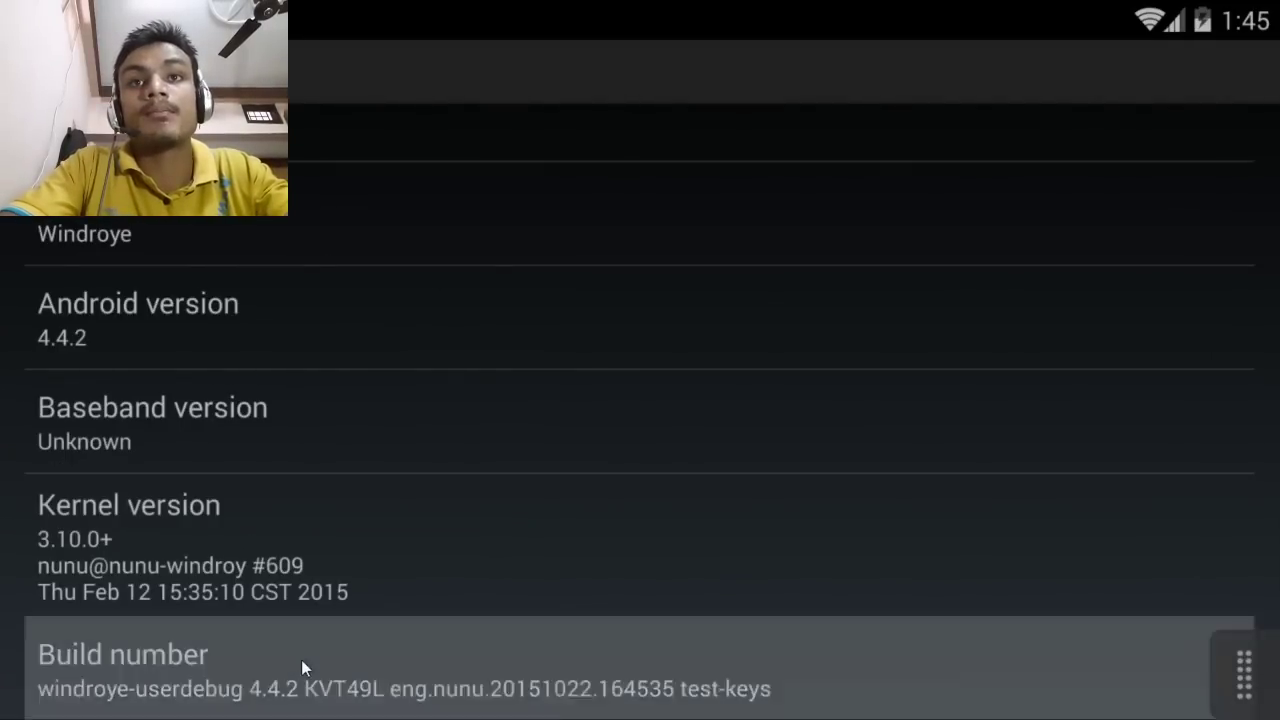
pyautogui.click(302, 667)
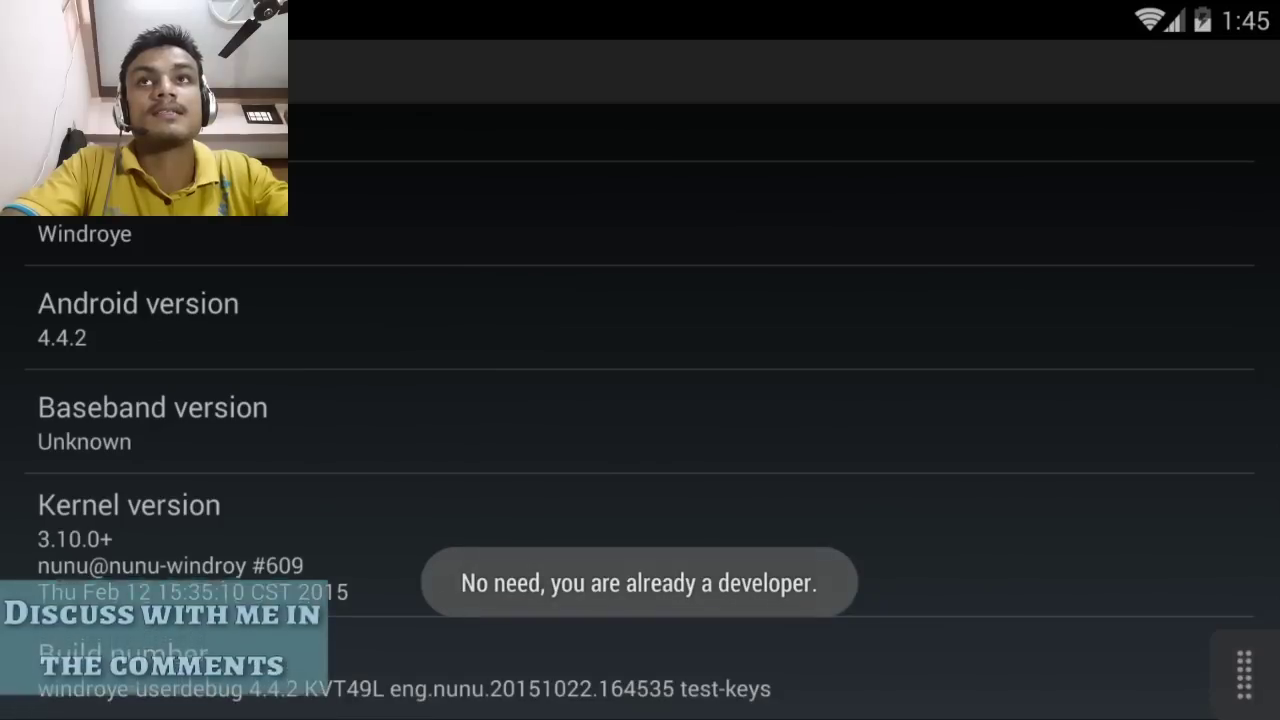
pyautogui.press('Escape')
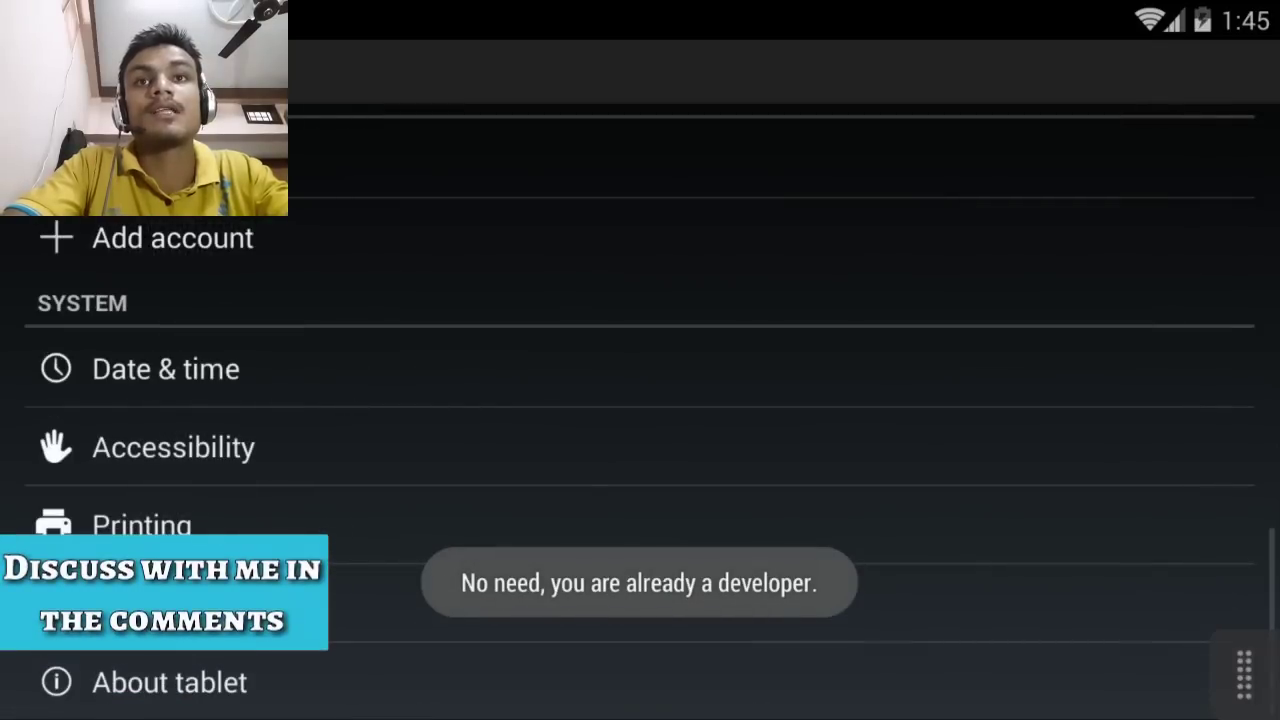
# Switch on Developer options and scroll down to the Debugging section with USB debugging
pyautogui.click(340, 590)
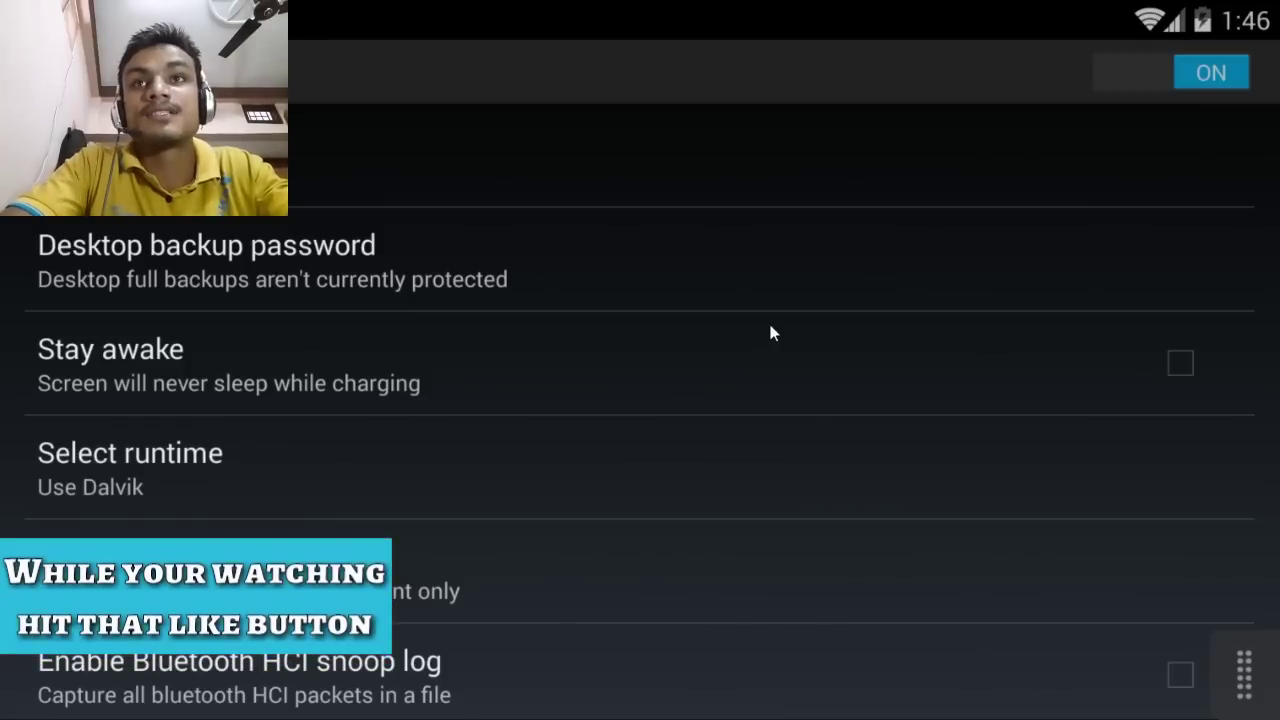
pyautogui.scroll(-2, 737, 449)
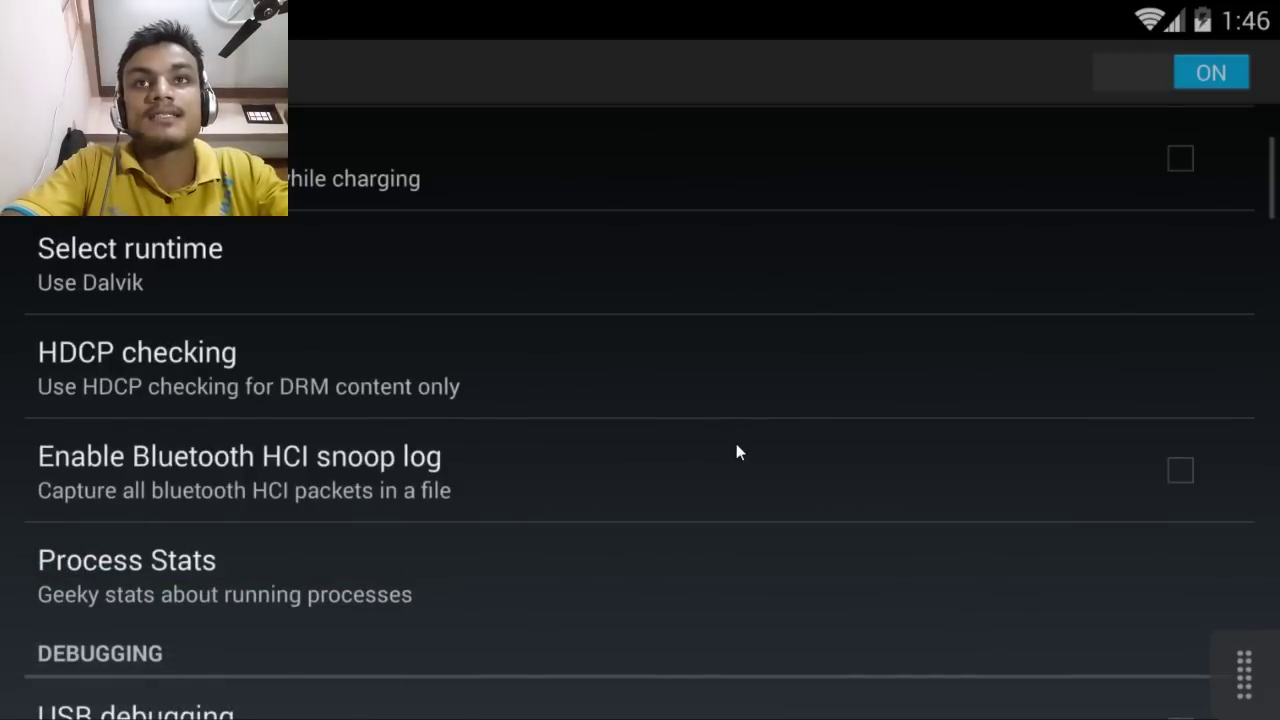
pyautogui.scroll(2, 735, 450)
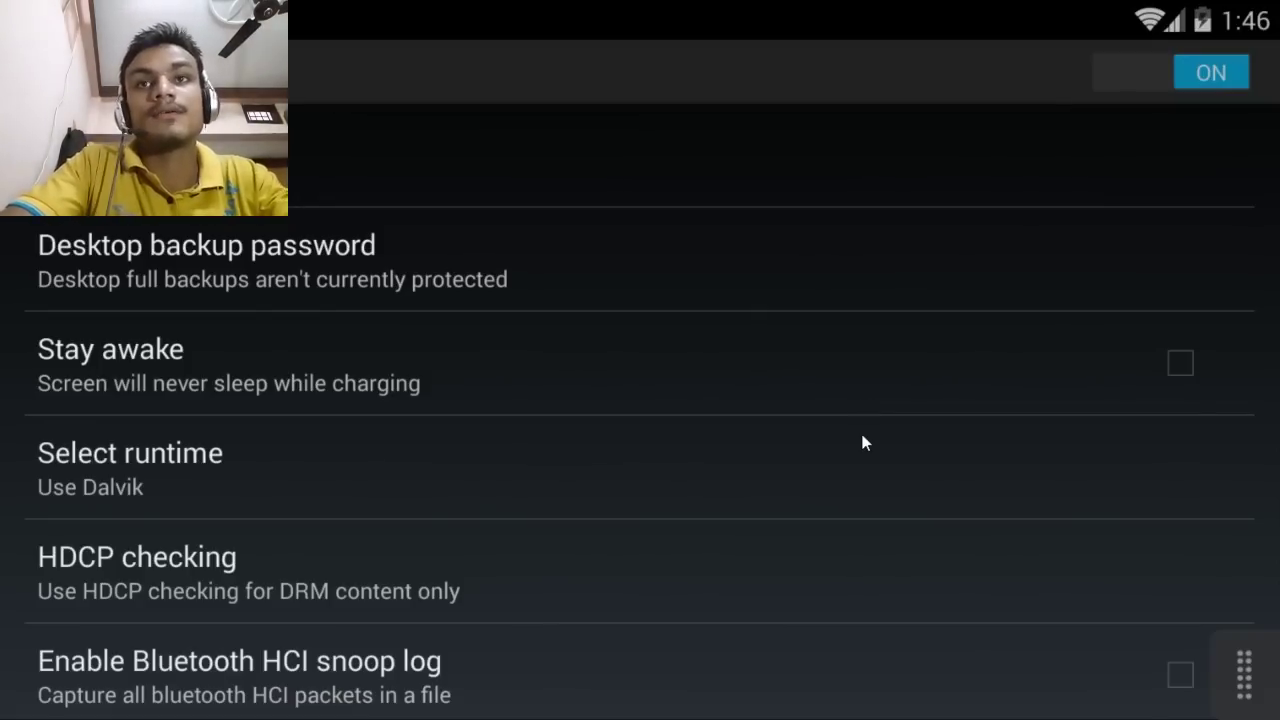
pyautogui.scroll(-3, 860, 430)
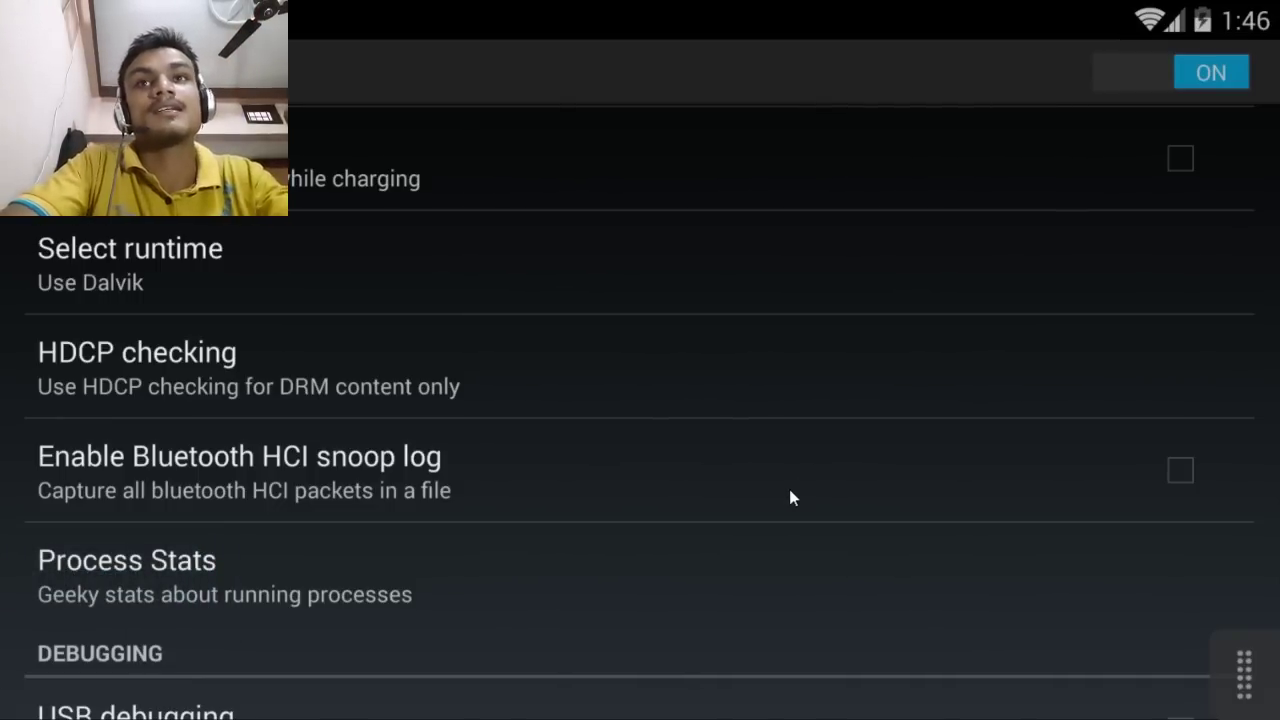
pyautogui.scroll(-5, 789, 489)
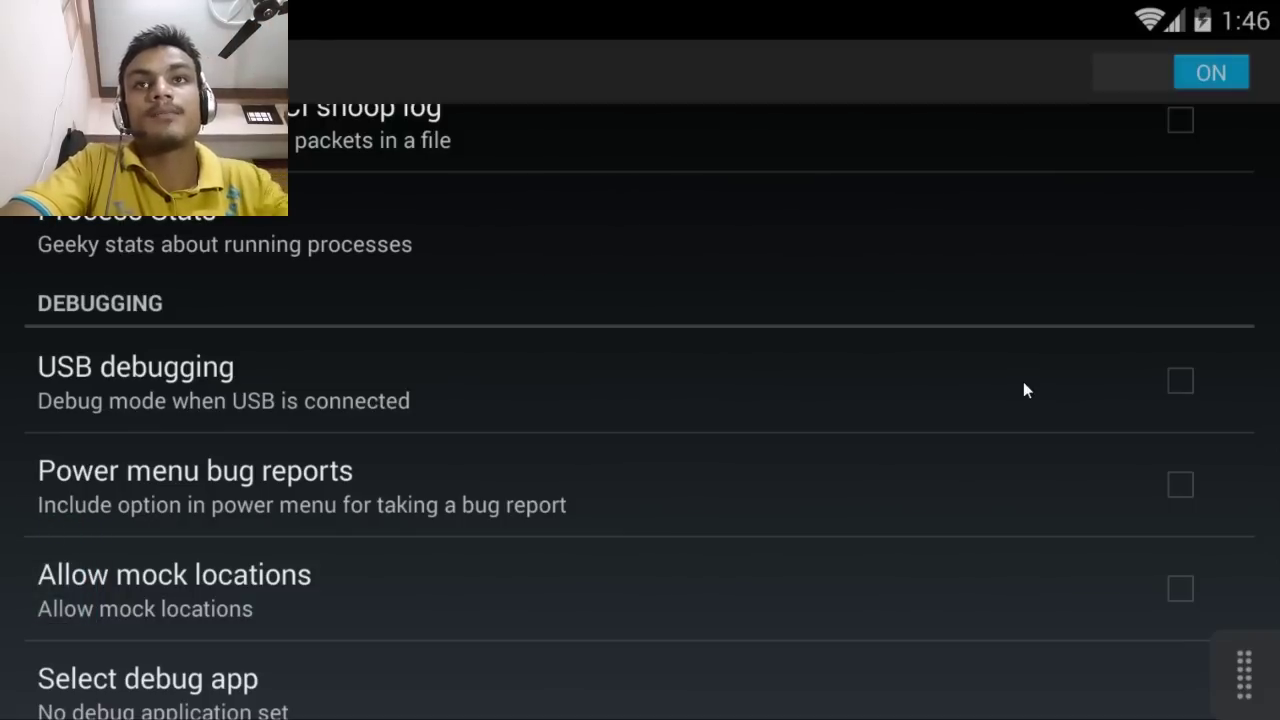
# Enable USB debugging, accepting the confirmation prompt
pyautogui.click(1133, 379)
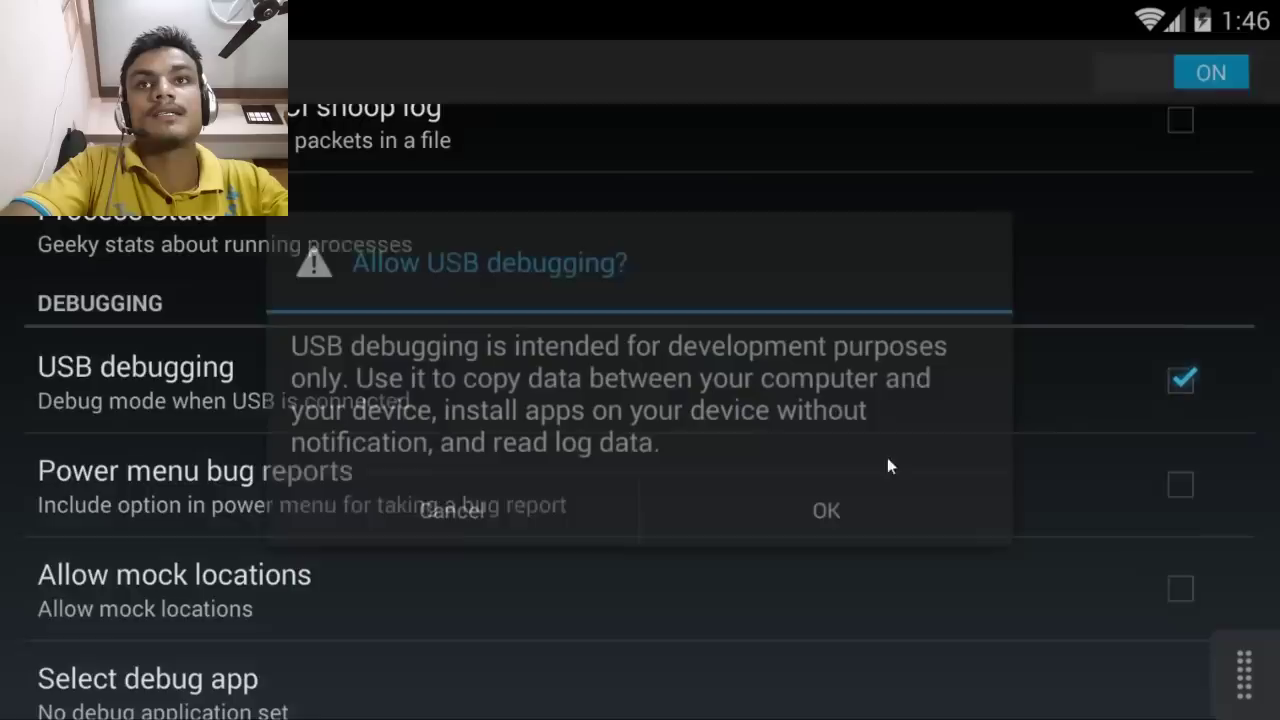
pyautogui.click(810, 507)
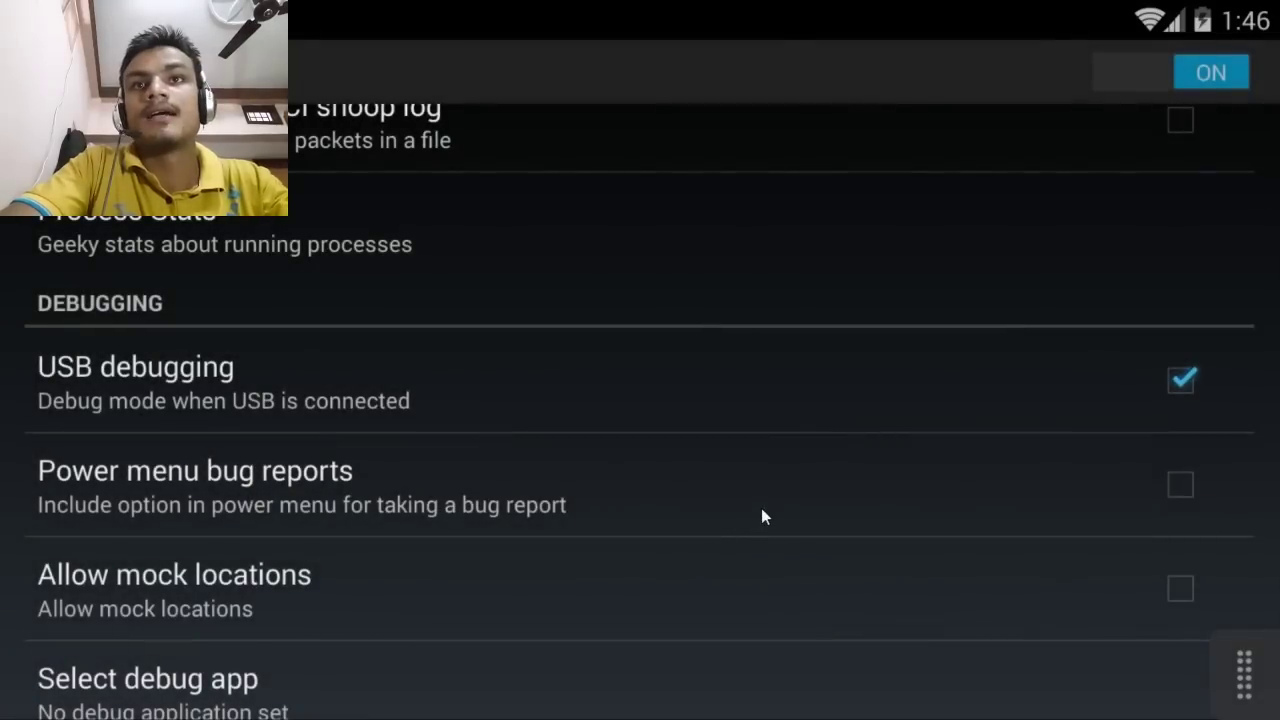
pyautogui.scroll(-2, 761, 508)
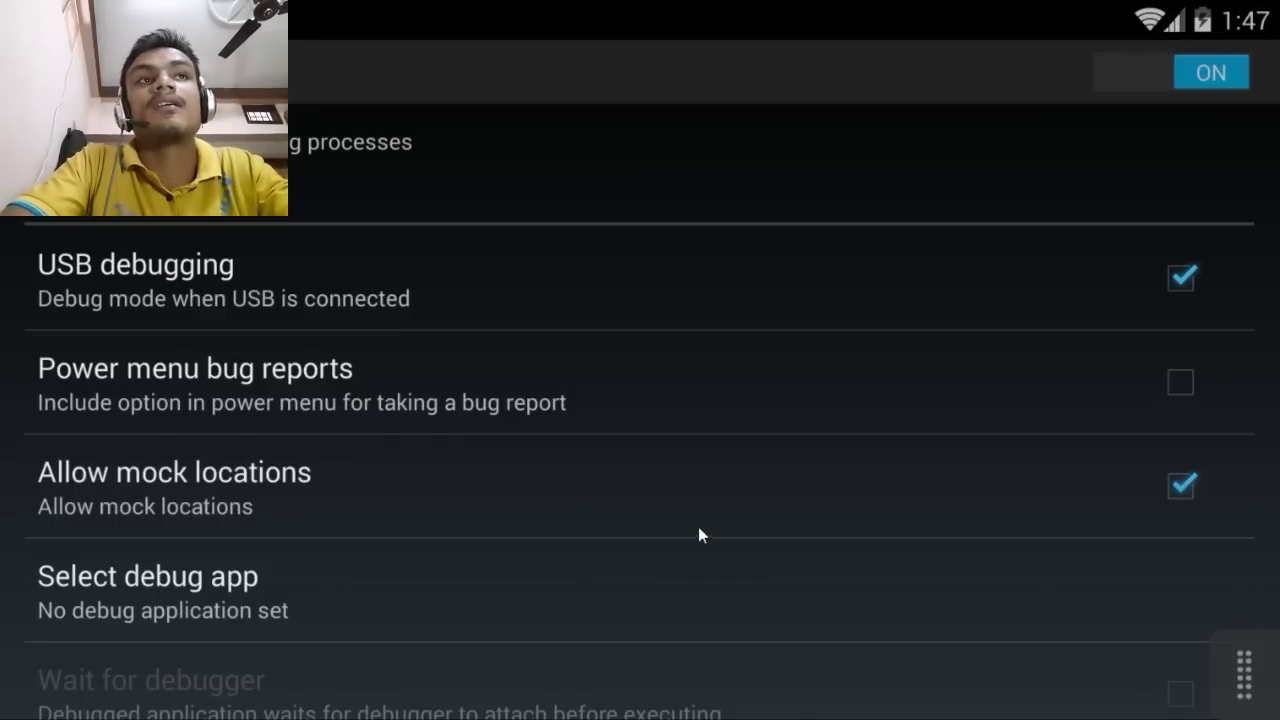
pyautogui.scroll(-2, 740, 628)
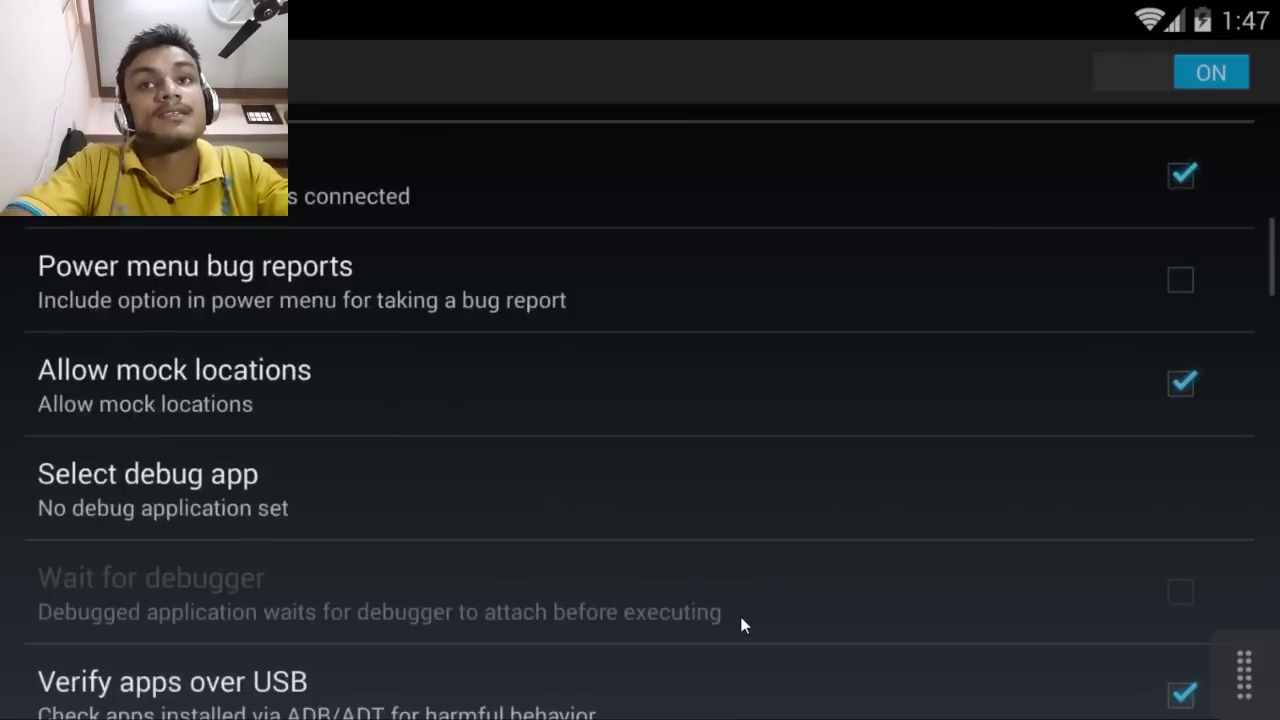
pyautogui.scroll(-2, 730, 560)
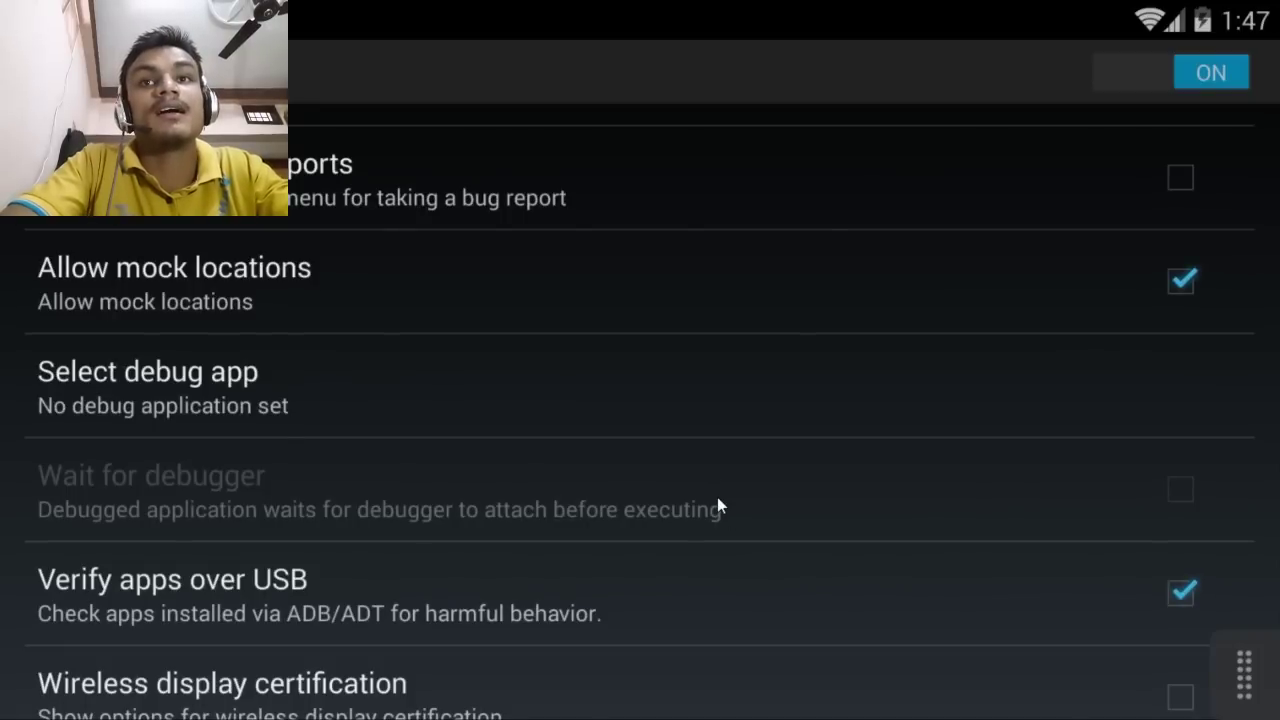
pyautogui.scroll(-2, 735, 525)
pyautogui.scroll(-4, 737, 526)
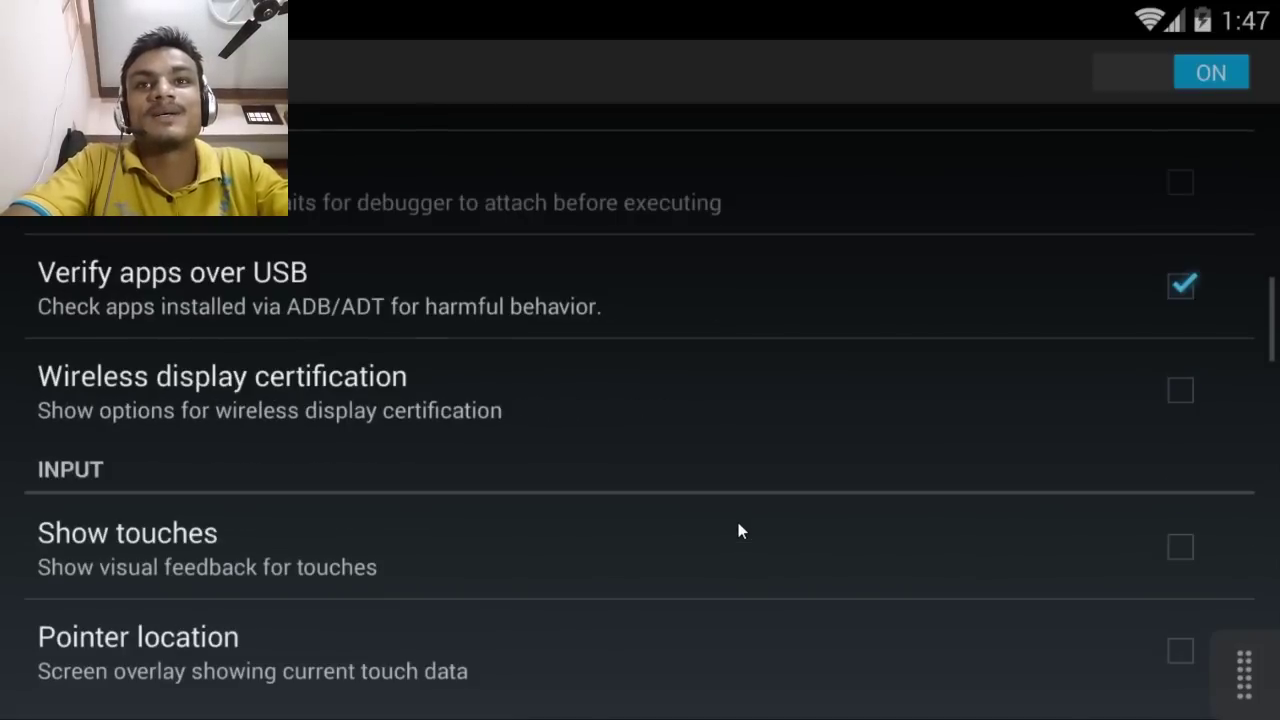
pyautogui.scroll(-1, 747, 461)
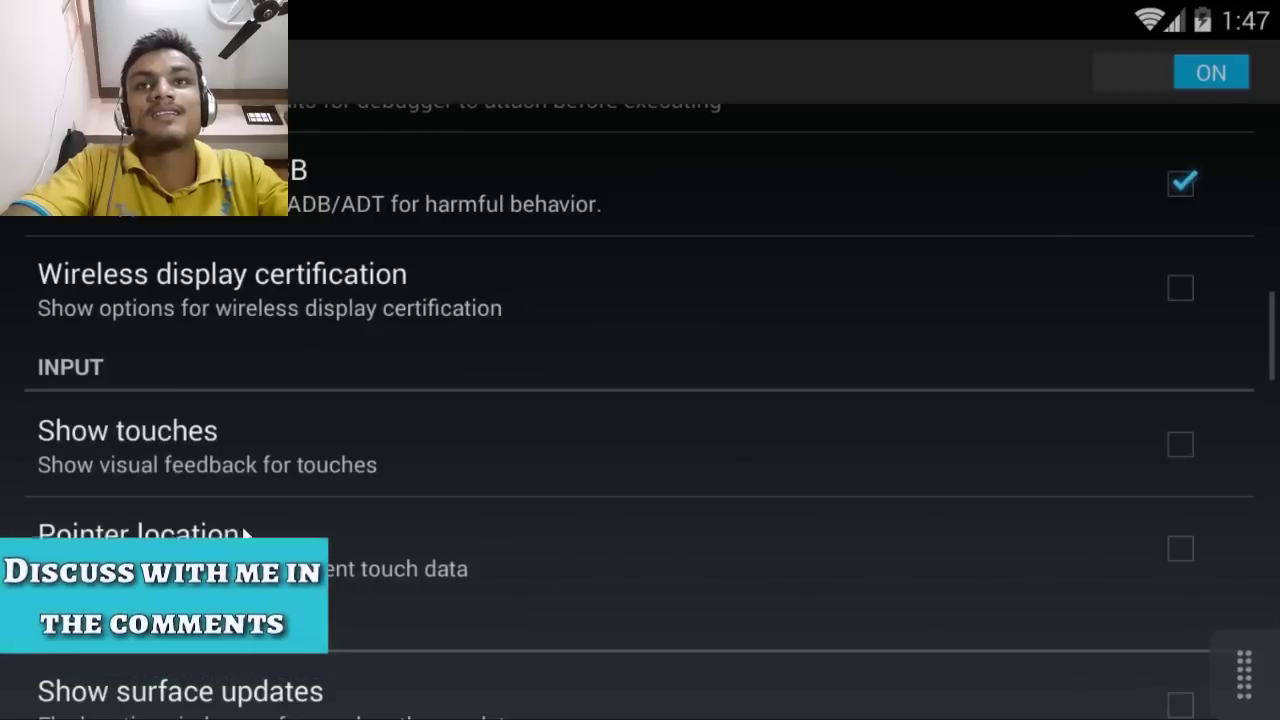
# Turn on Show touches and Allow mock locations, bringing the animation scale settings into view
pyautogui.click(1181, 445)
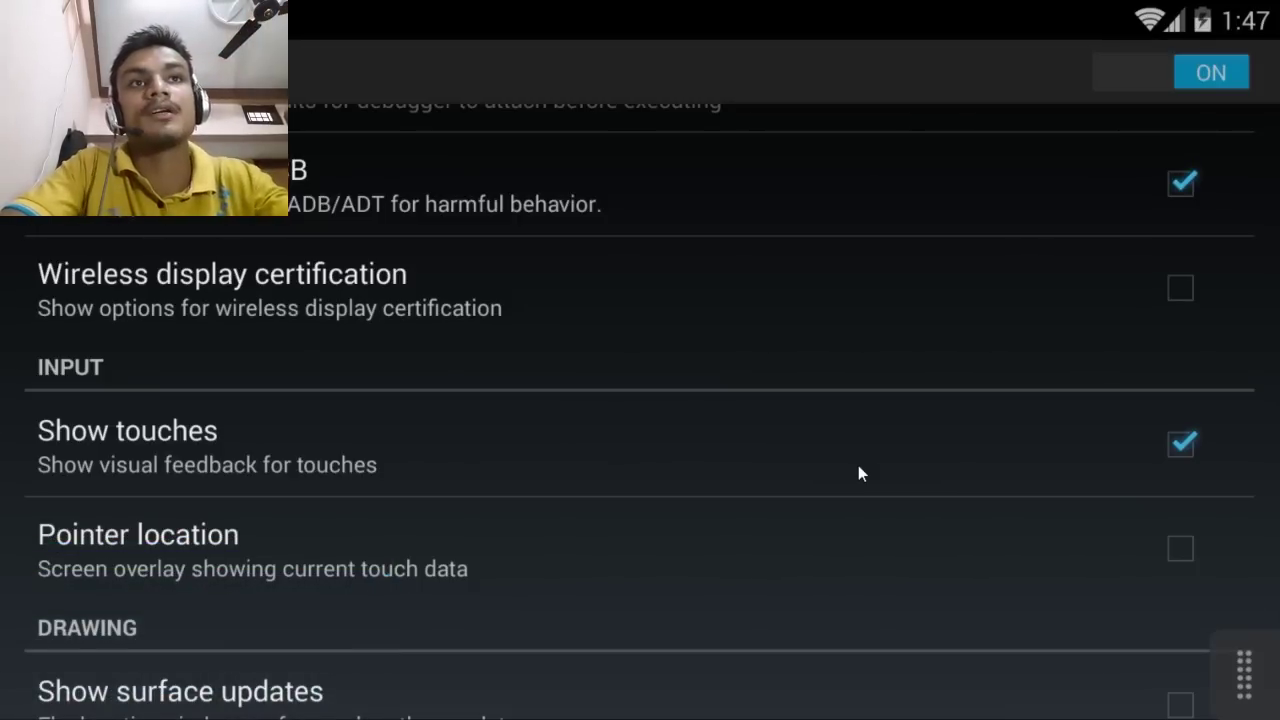
pyautogui.scroll(-1, 862, 430)
pyautogui.moveTo(866, 398); pyautogui.dragTo(779, 502)
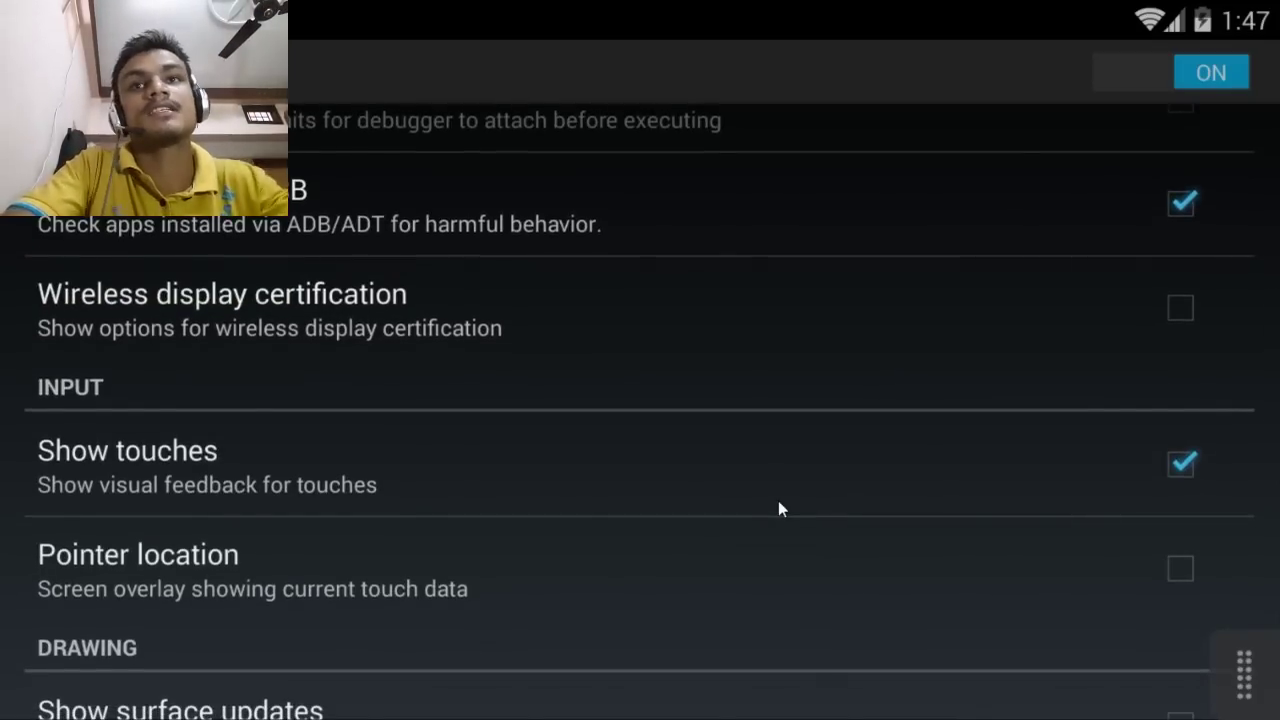
pyautogui.click(1134, 468)
pyautogui.scroll(-10, 1117, 466)
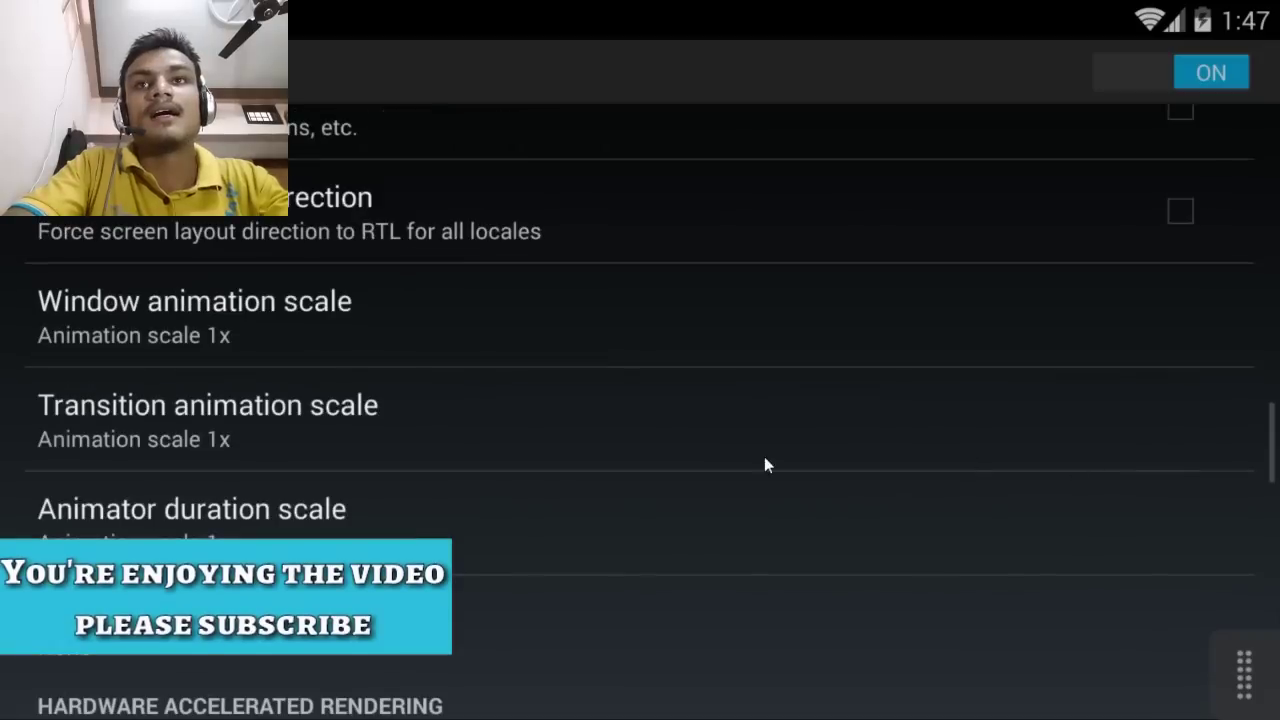
# Change Window animation scale from 1x to Animation off
pyautogui.moveTo(299, 324); pyautogui.dragTo(300, 425)
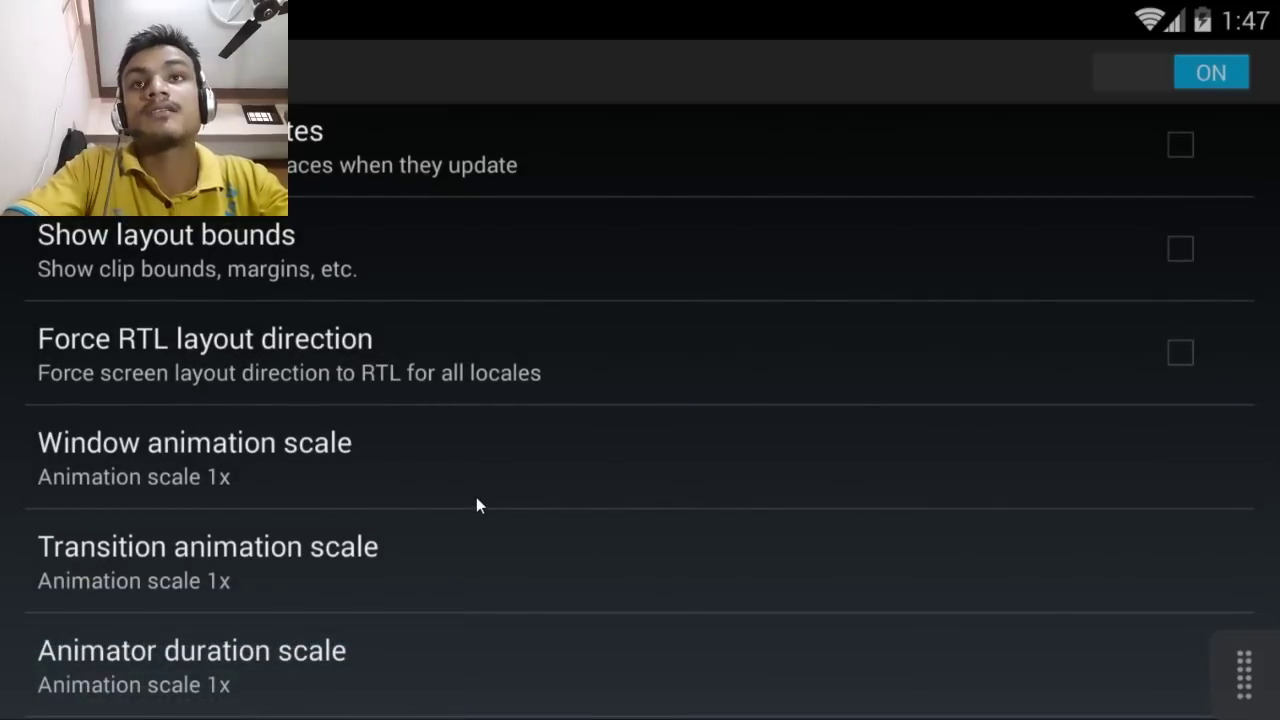
pyautogui.click(432, 474)
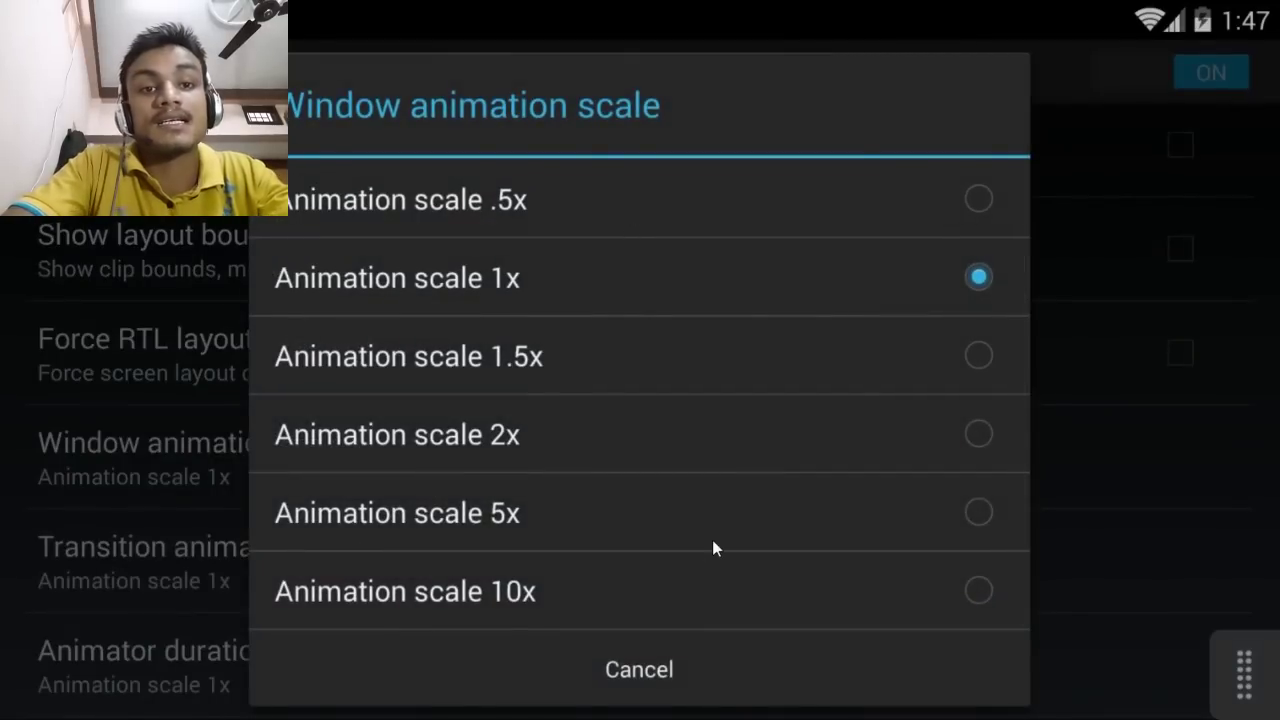
pyautogui.click(667, 668)
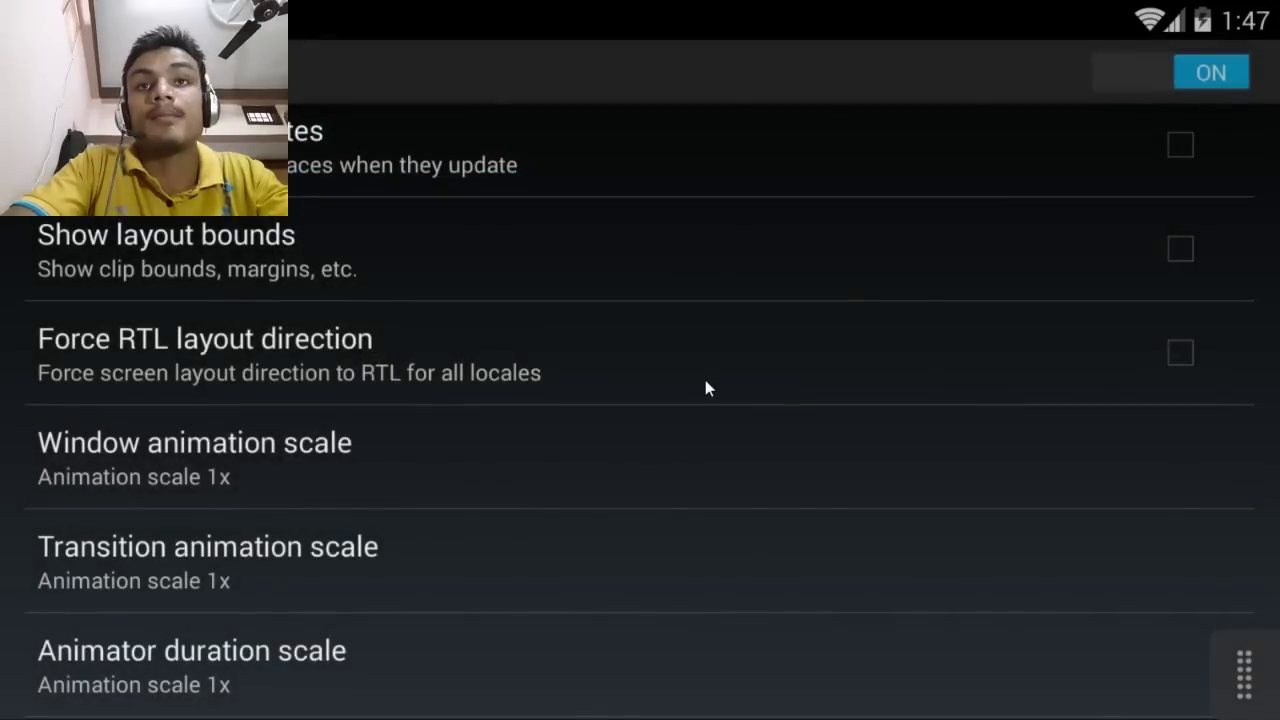
pyautogui.click(632, 468)
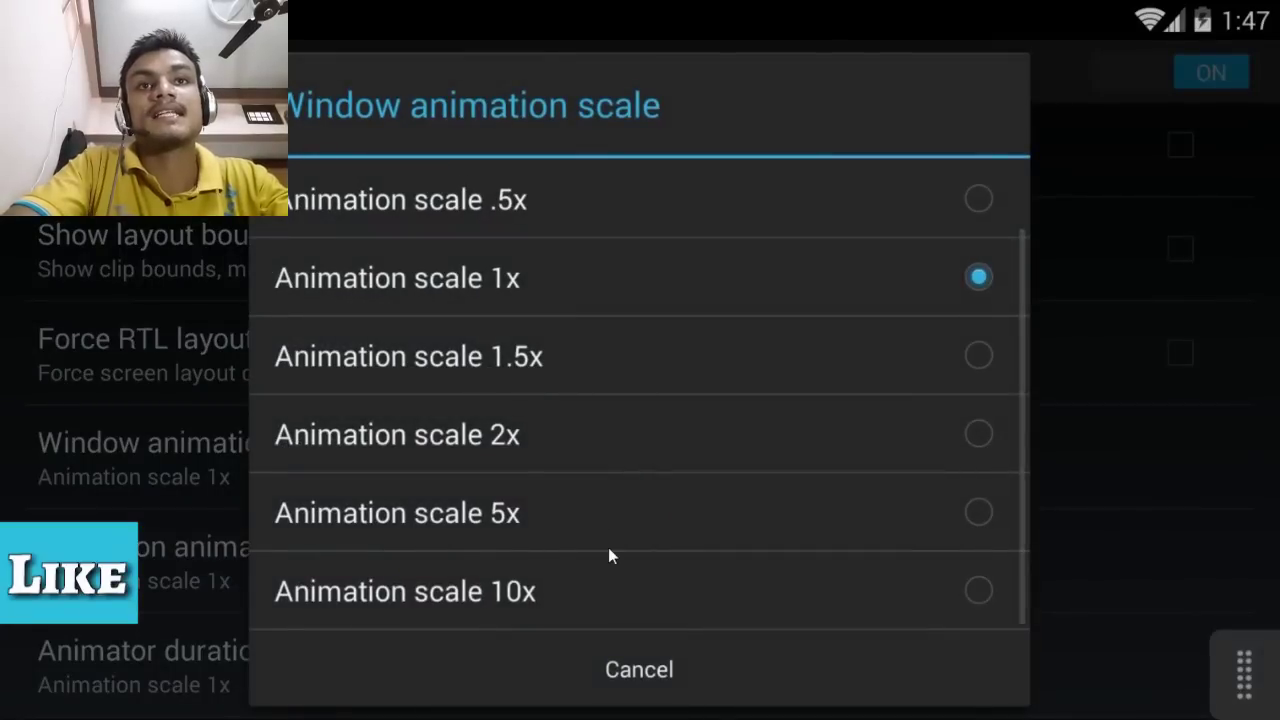
pyautogui.scroll(1, 740, 423)
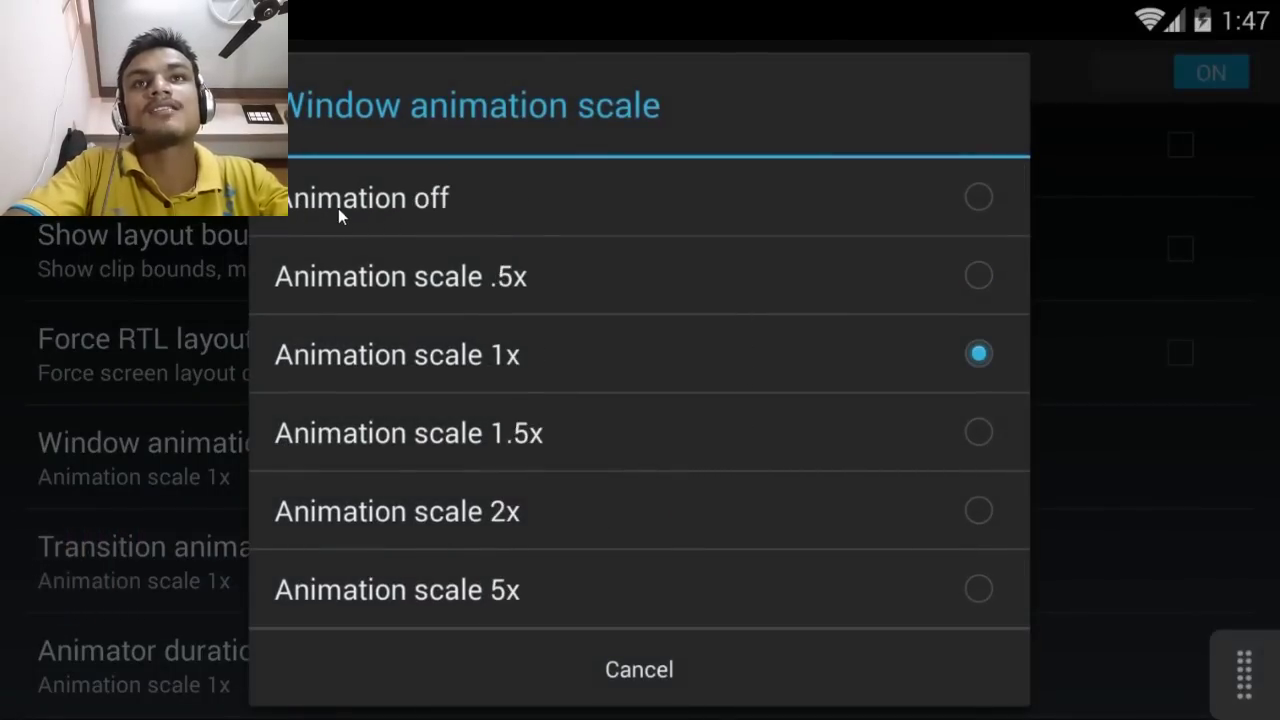
pyautogui.click(448, 203)
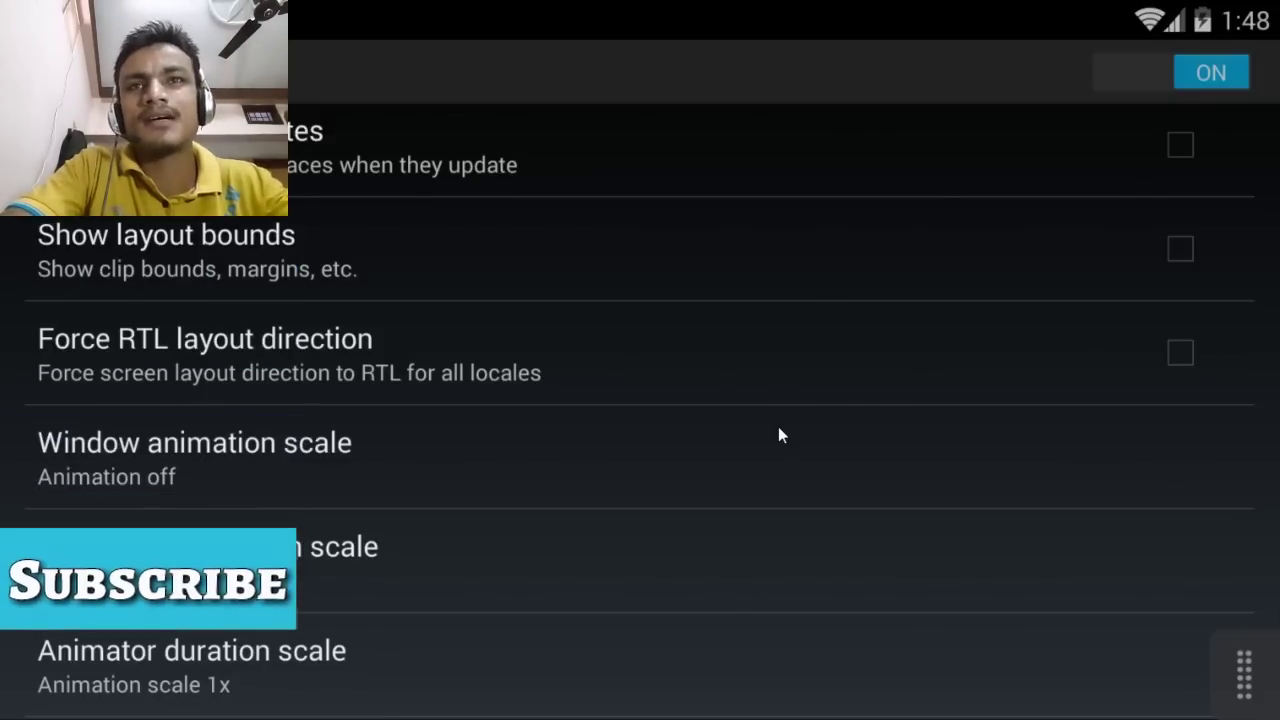
pyautogui.scroll(-1, 790, 440)
pyautogui.scroll(-3, 750, 470)
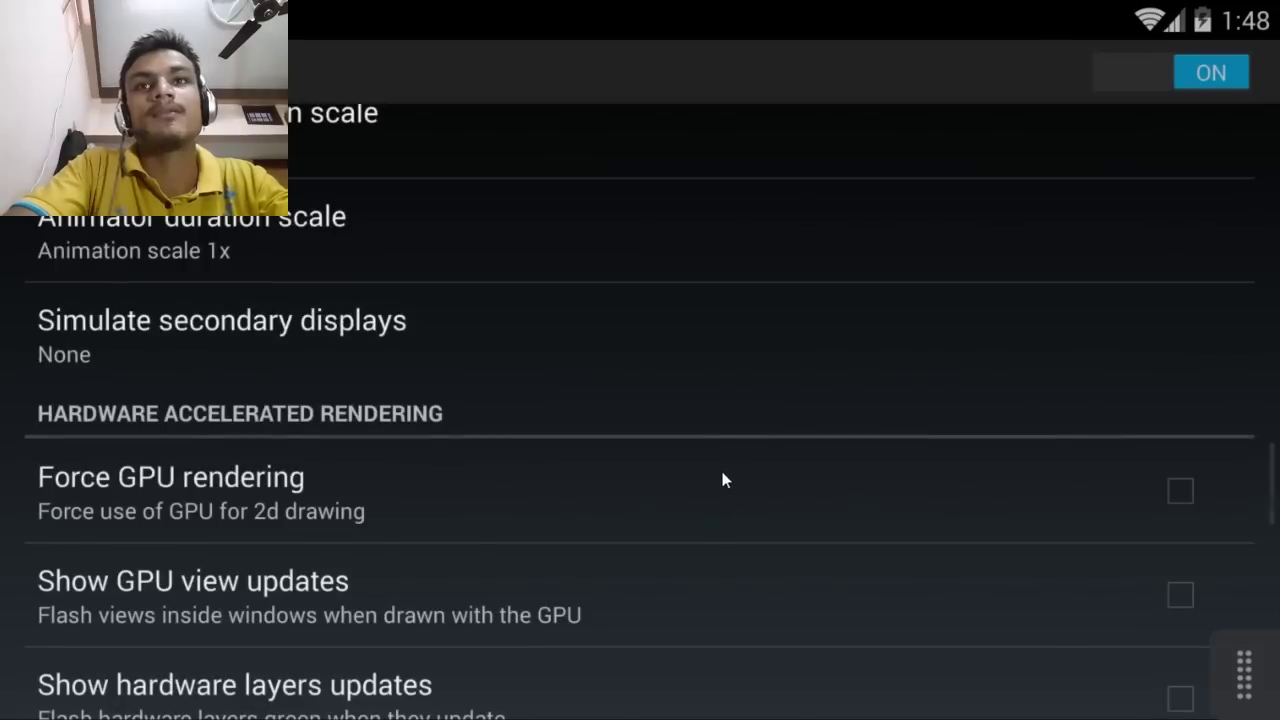
pyautogui.scroll(-3, 695, 480)
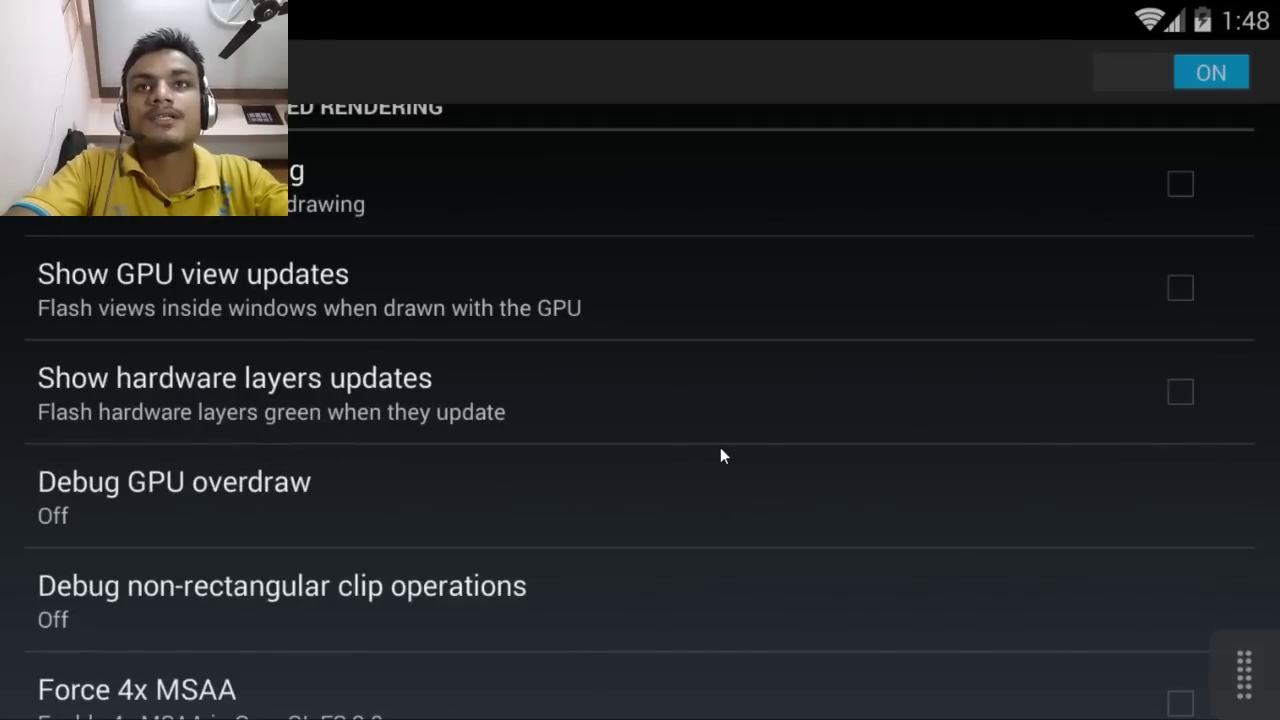
pyautogui.scroll(-1, 706, 450)
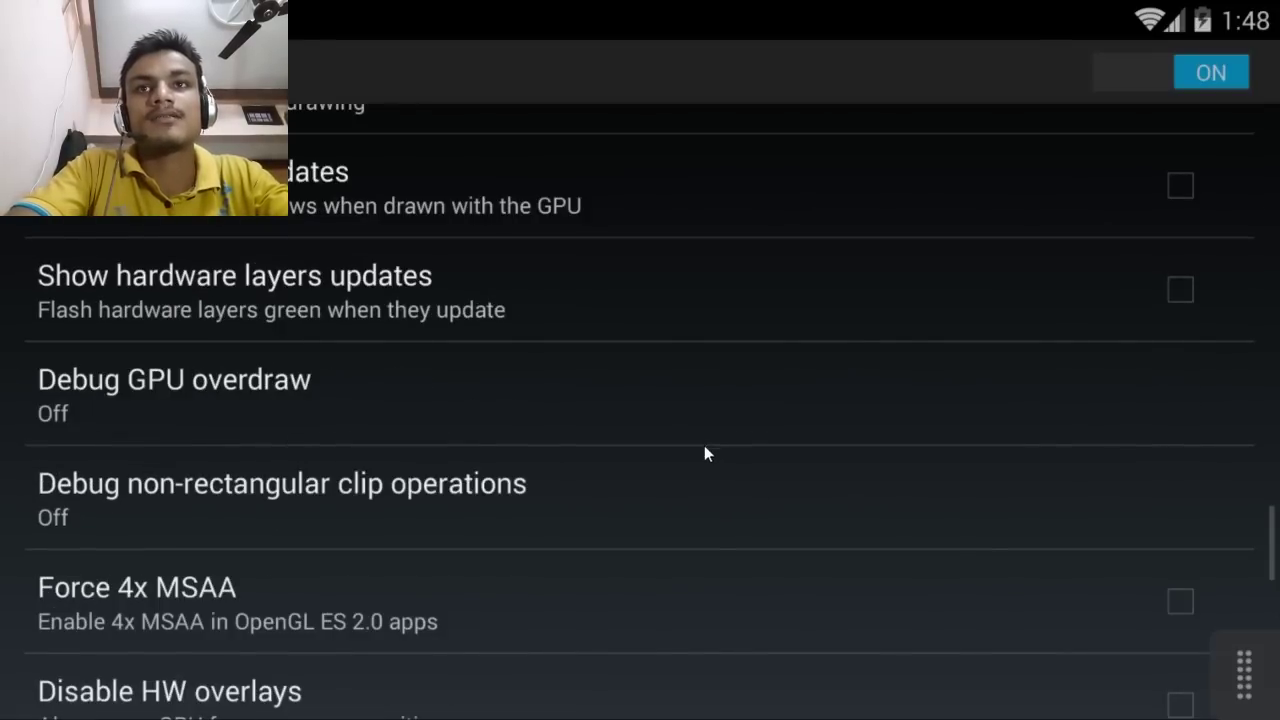
pyautogui.scroll(-2, 715, 485)
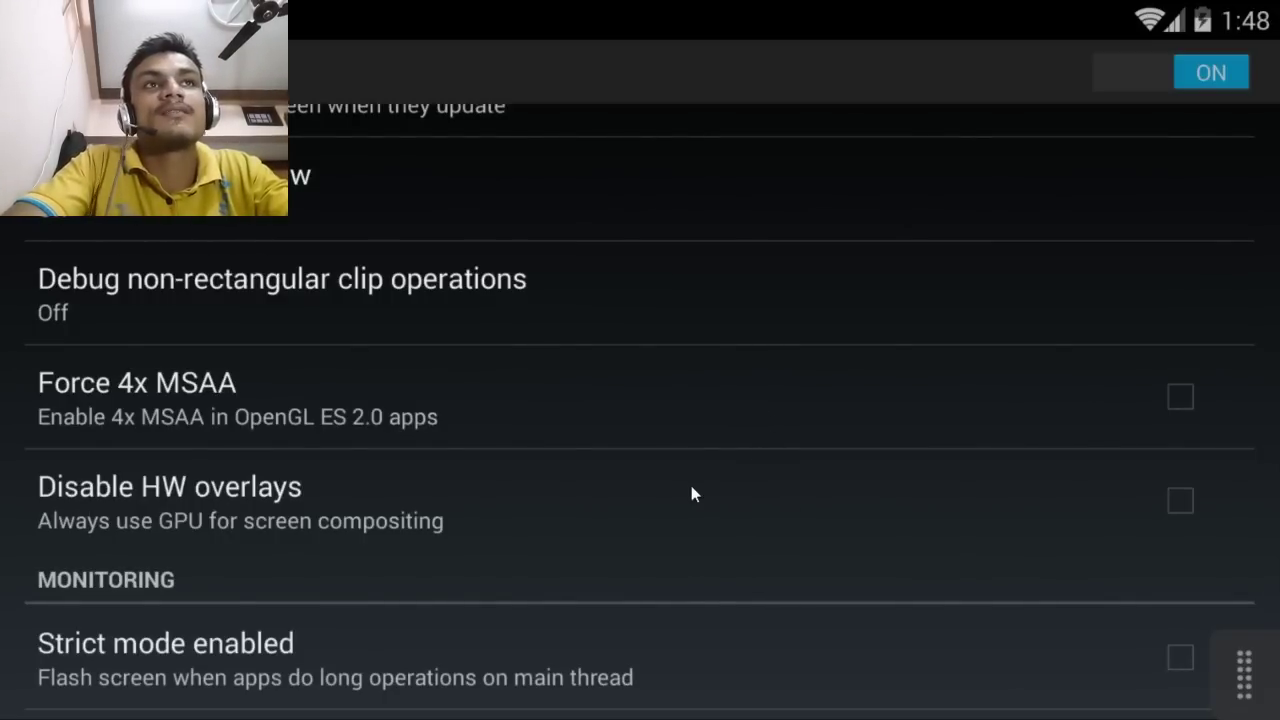
pyautogui.scroll(-1, 748, 520)
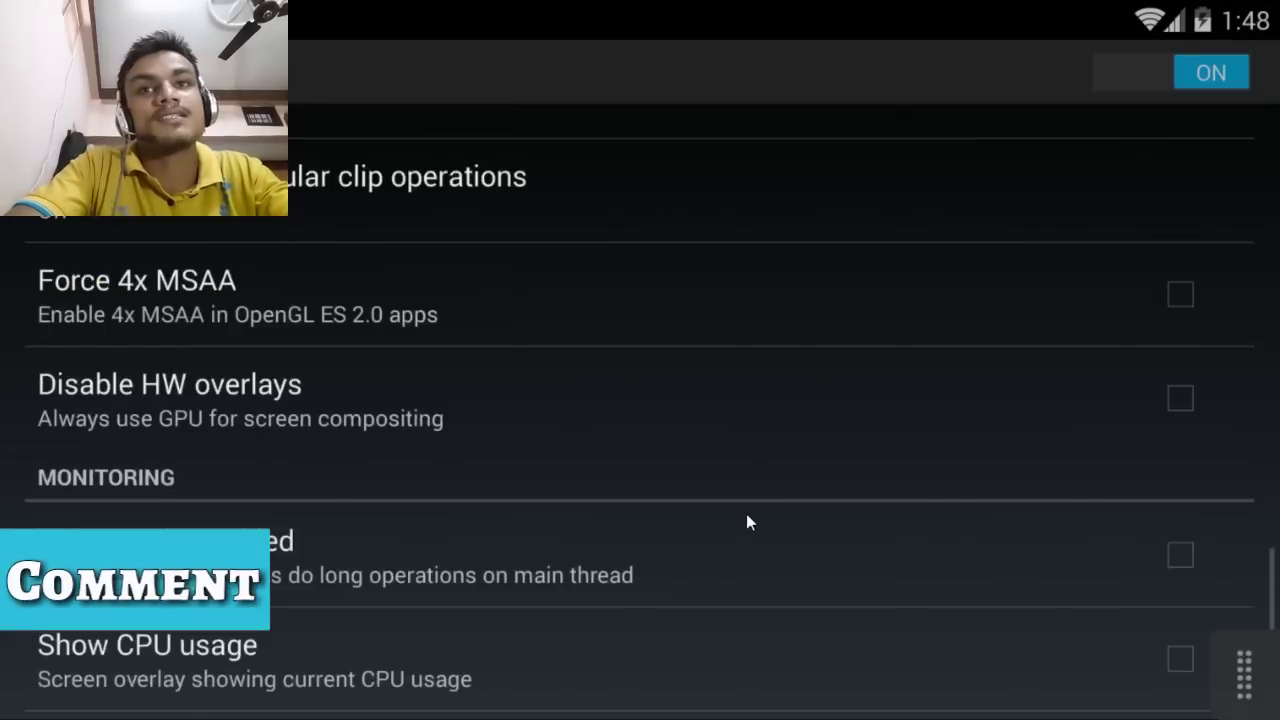
pyautogui.scroll(-3, 776, 498)
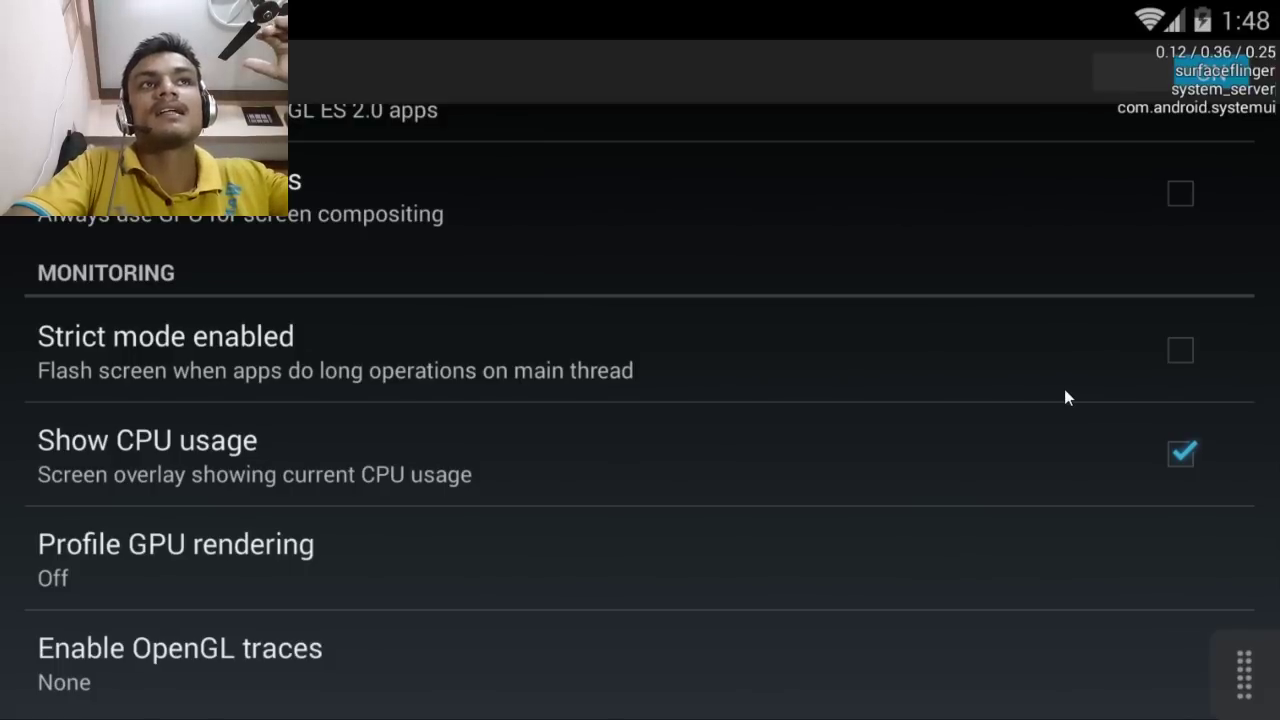
pyautogui.click(1181, 455)
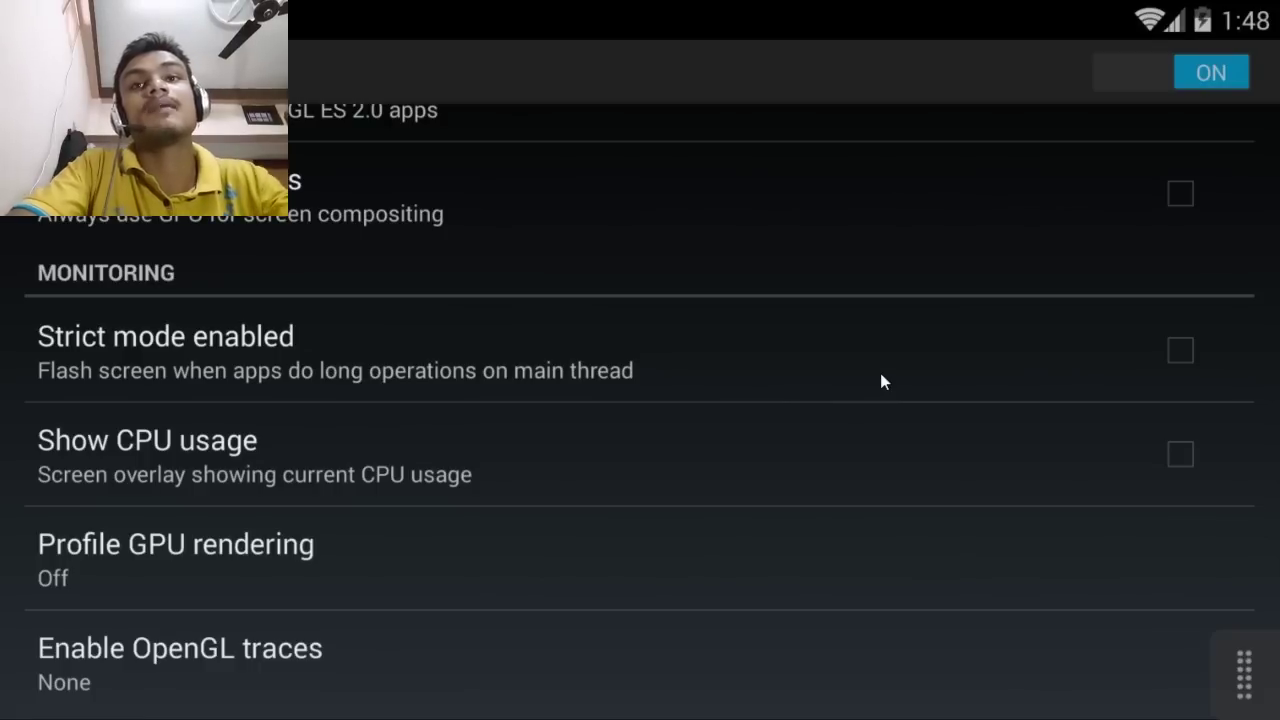
# Check Don't keep activities in the Apps section and bring up the Background process limit choices
pyautogui.scroll(-2, 691, 495)
pyautogui.scroll(-2, 673, 541)
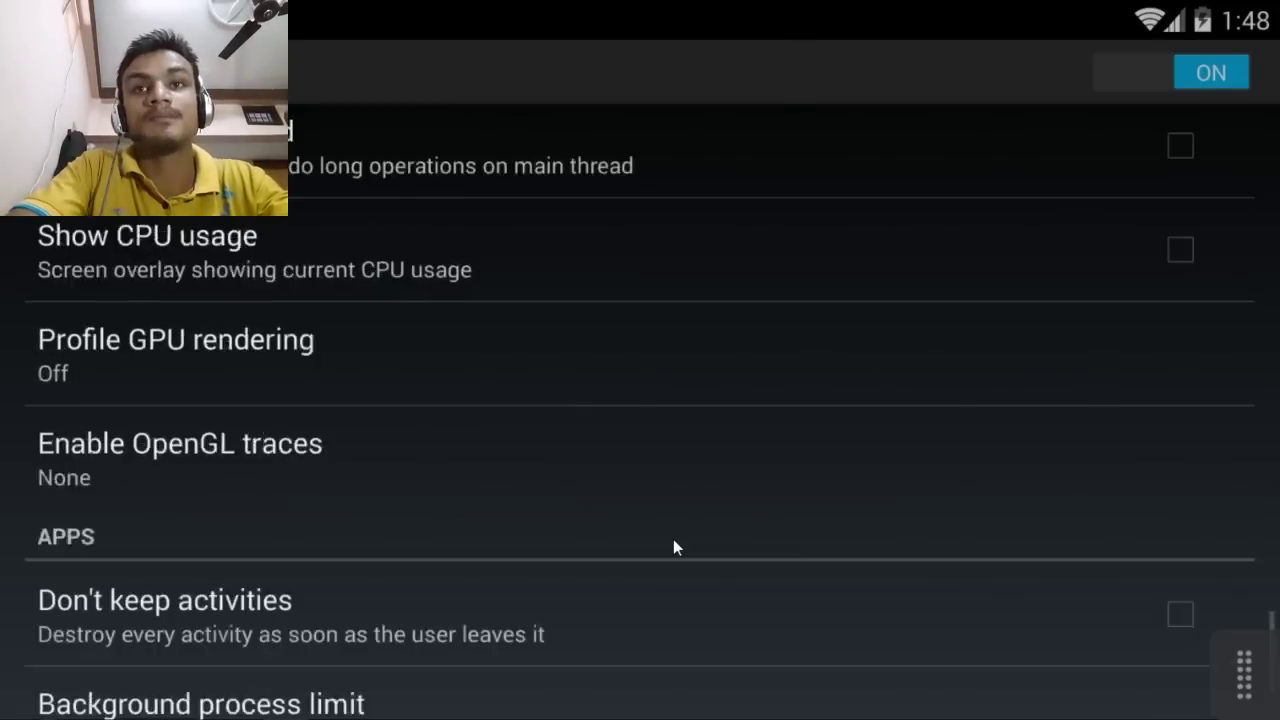
pyautogui.scroll(-2, 655, 482)
pyautogui.scroll(-1, 500, 488)
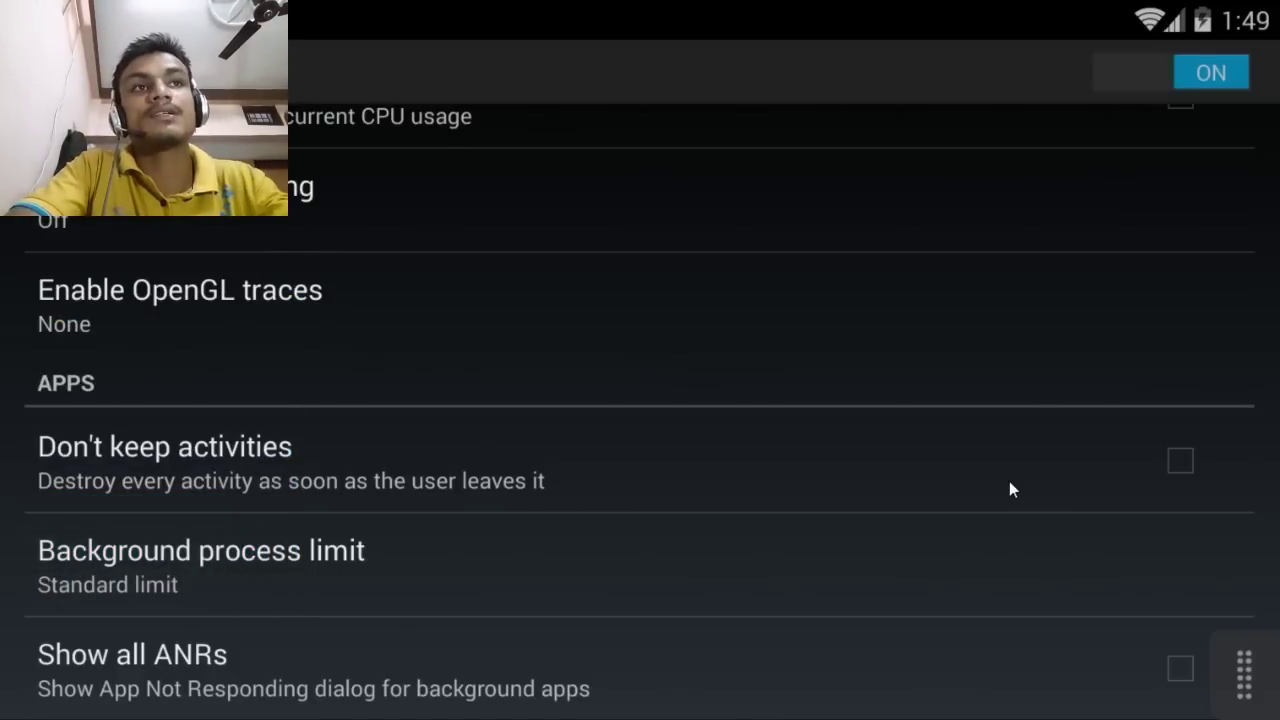
pyautogui.click(1146, 466)
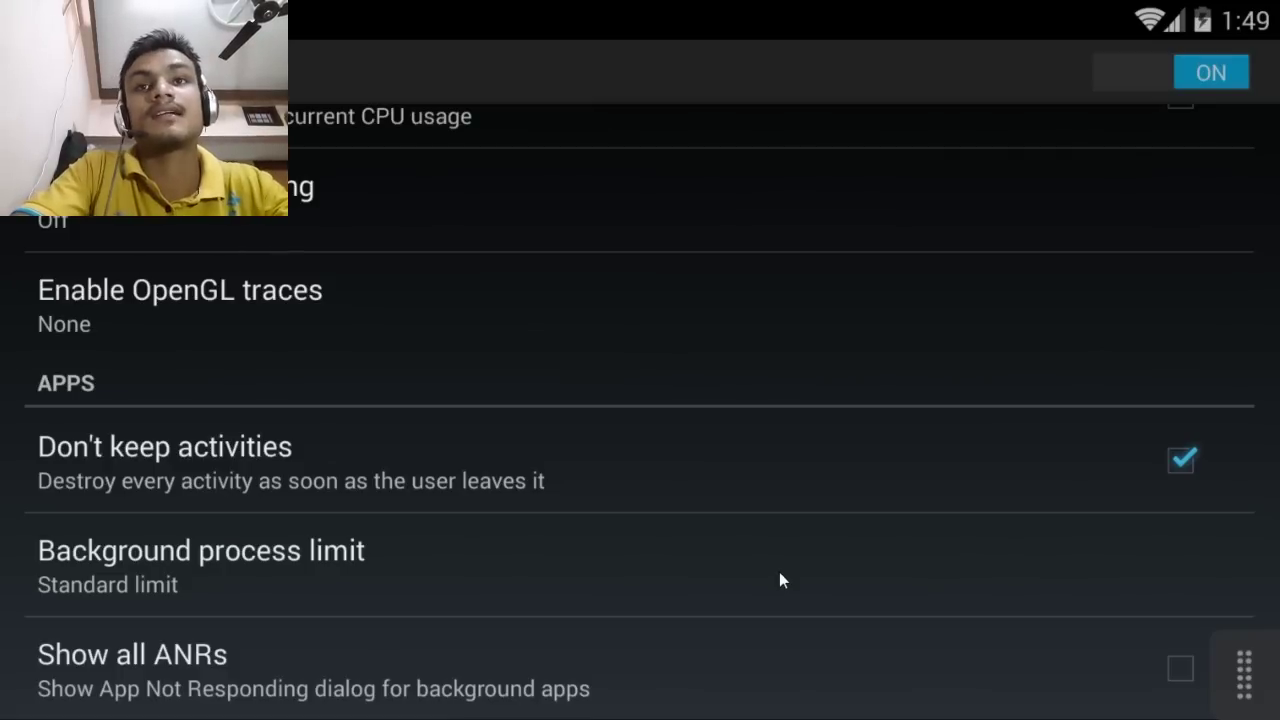
pyautogui.click(604, 568)
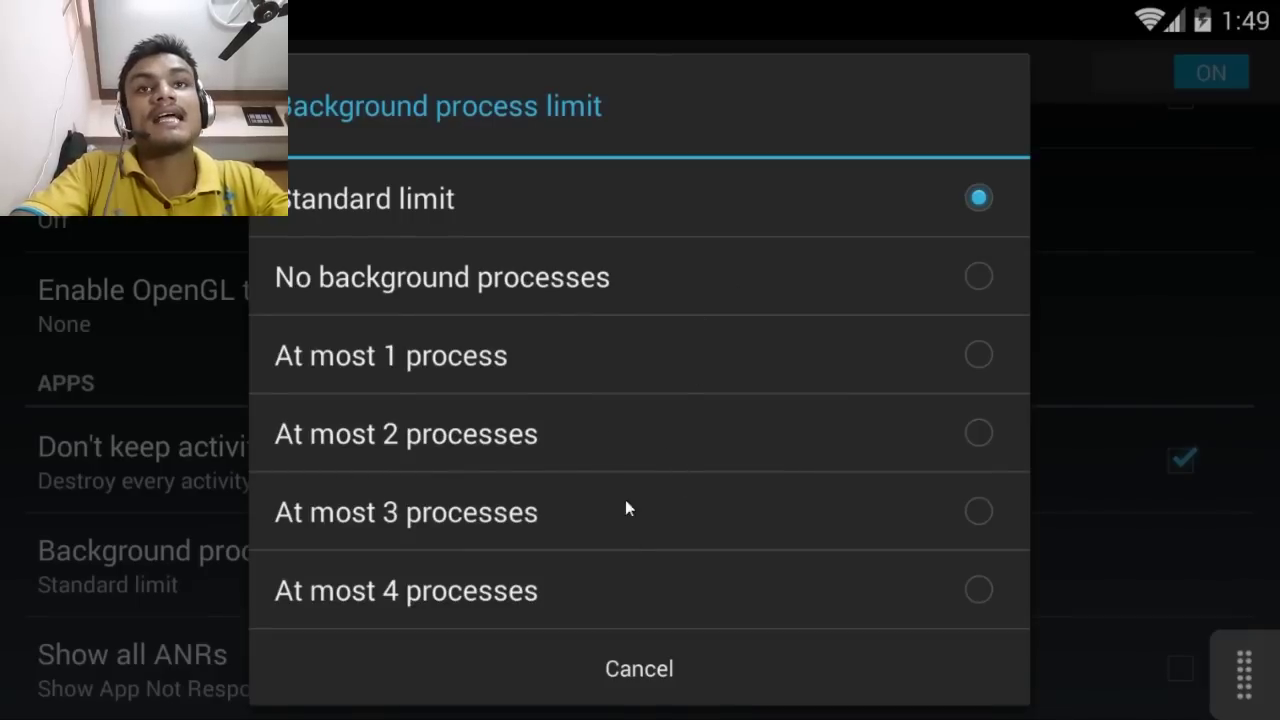
# Choose No background processes as the background process limit
pyautogui.click(635, 279)
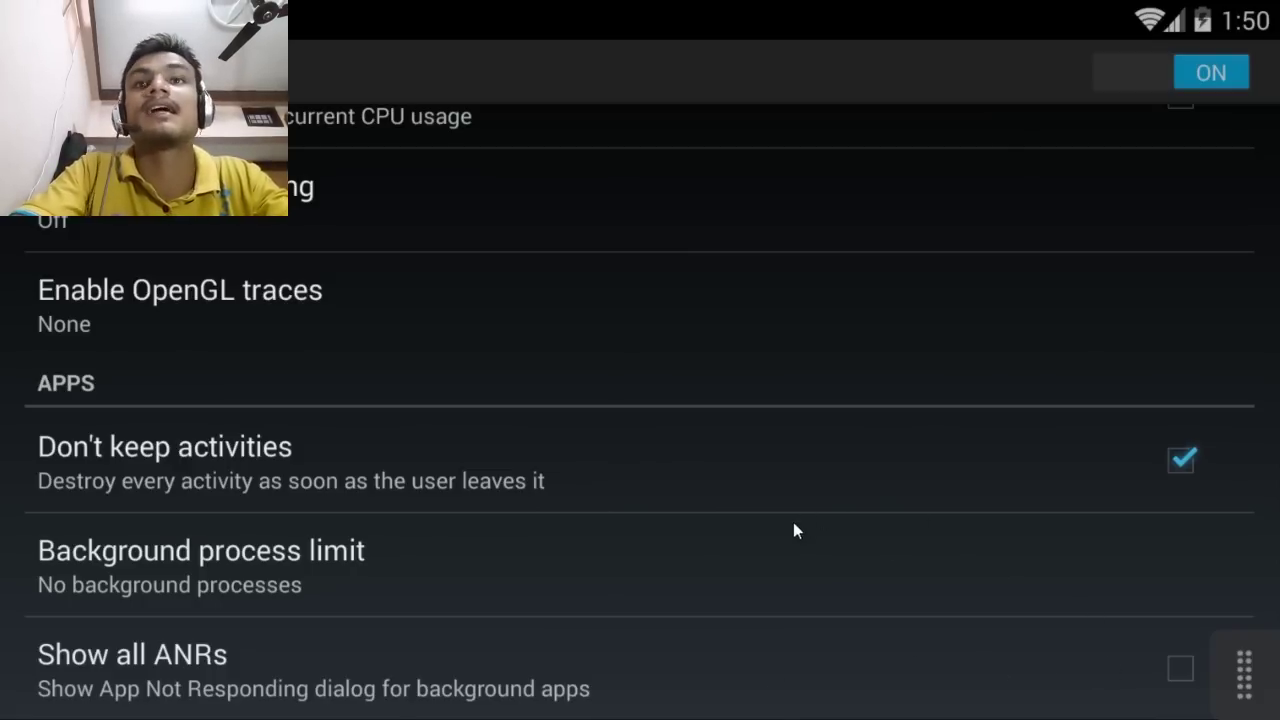
# Scroll to the top of Developer options and return to the main Settings list
pyautogui.scroll(1, 712, 518)
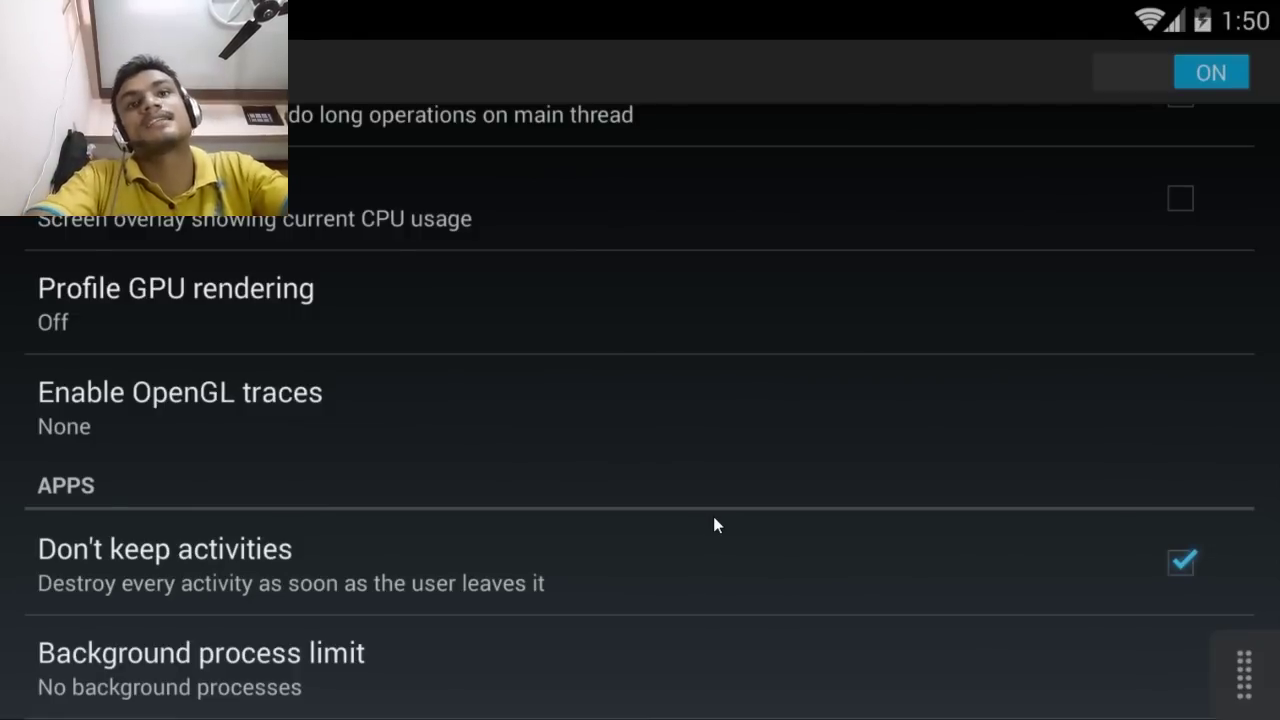
pyautogui.scroll(2, 759, 475)
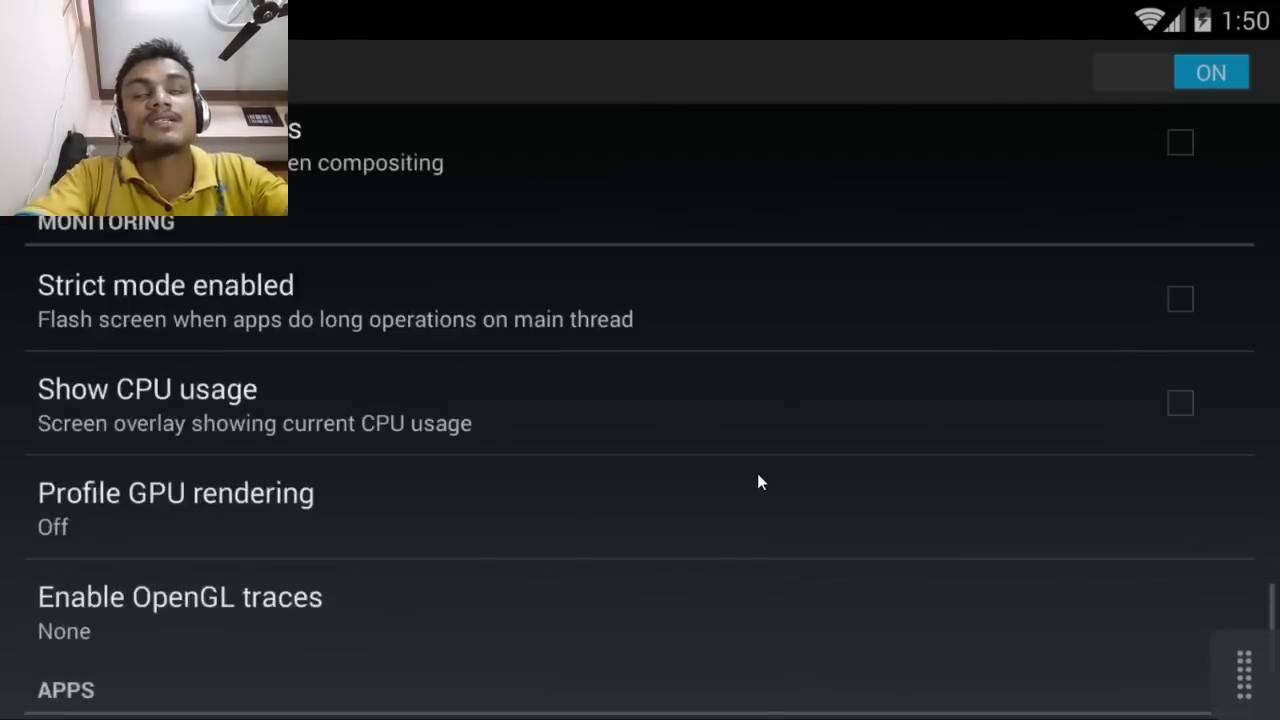
pyautogui.scroll(4, 644, 492)
pyautogui.scroll(3, 642, 492)
pyautogui.scroll(1, 642, 495)
pyautogui.scroll(1, 642, 489)
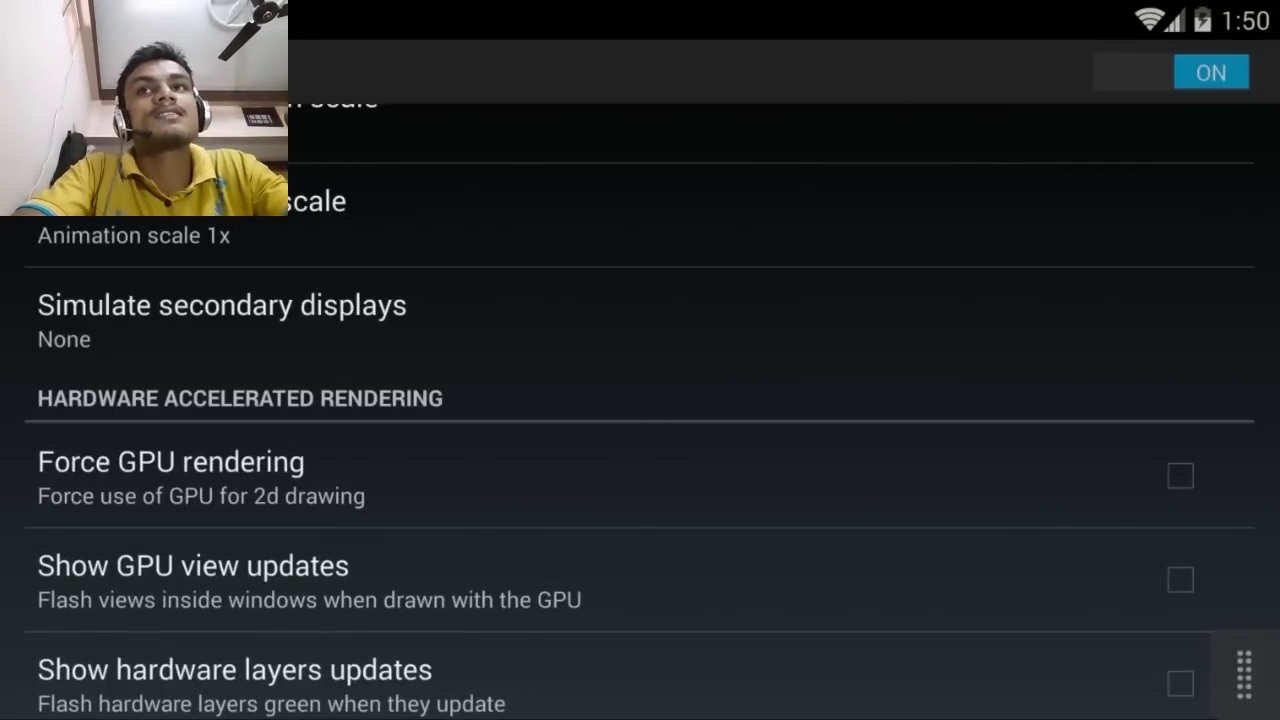
pyautogui.press('Escape')
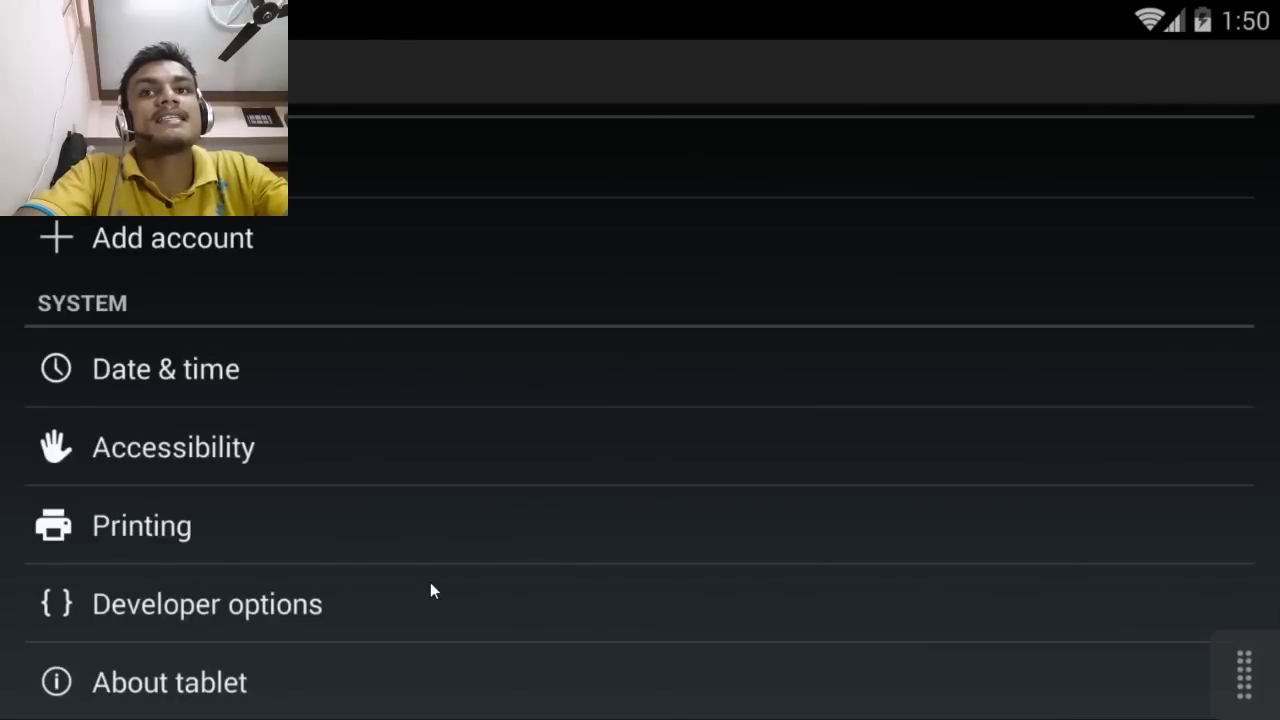